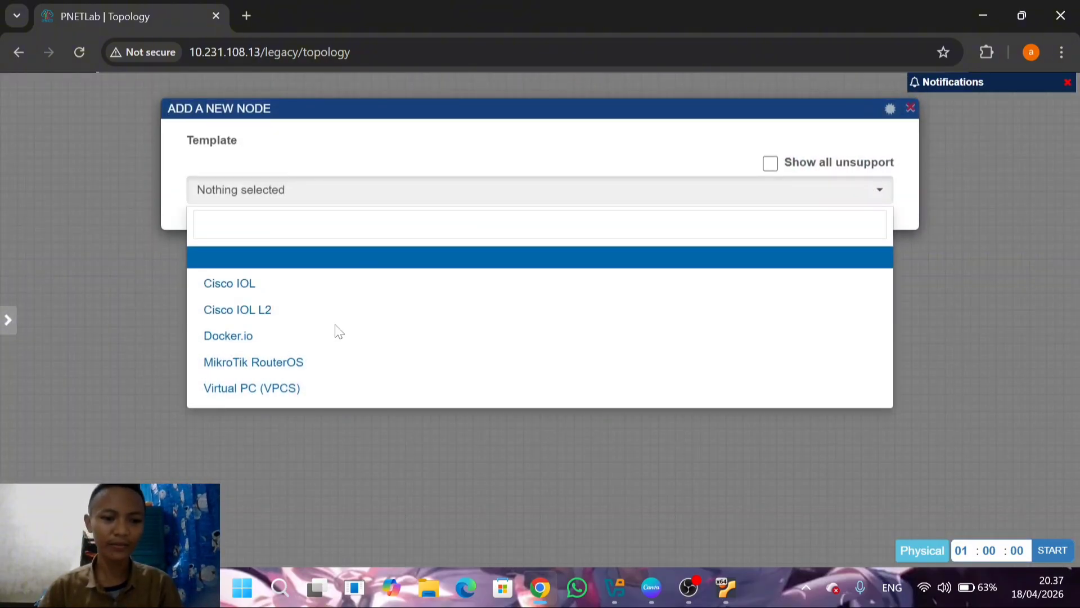
# Add a MikroTik RouterOS node with the Qemu Options cleared and place it in the left half of the topology canvas
pyautogui.click(271, 368)
pyautogui.scroll(-12, 472, 356)
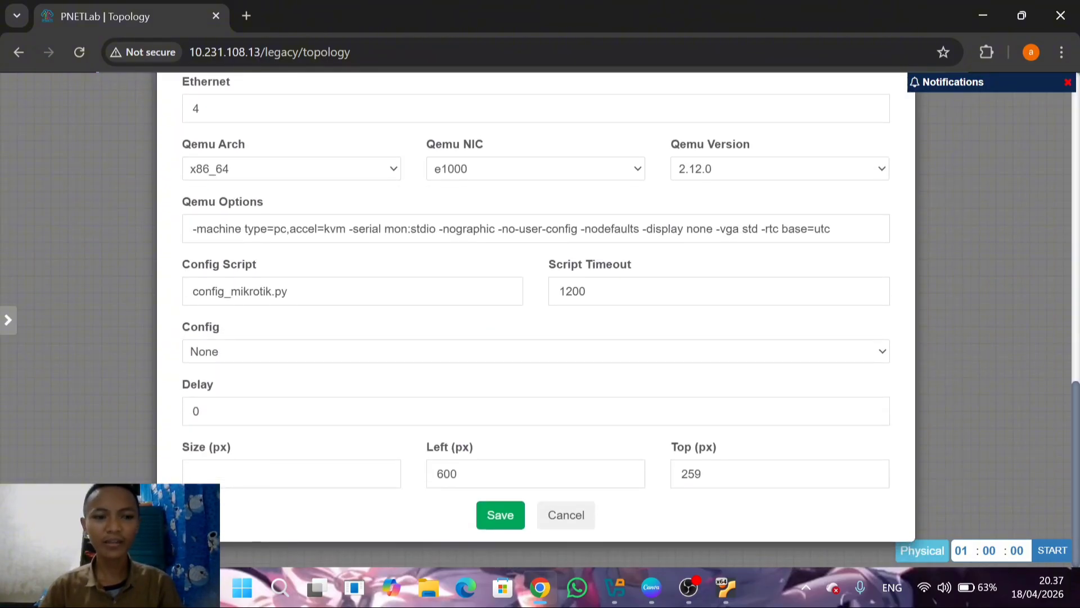
pyautogui.click(831, 229)
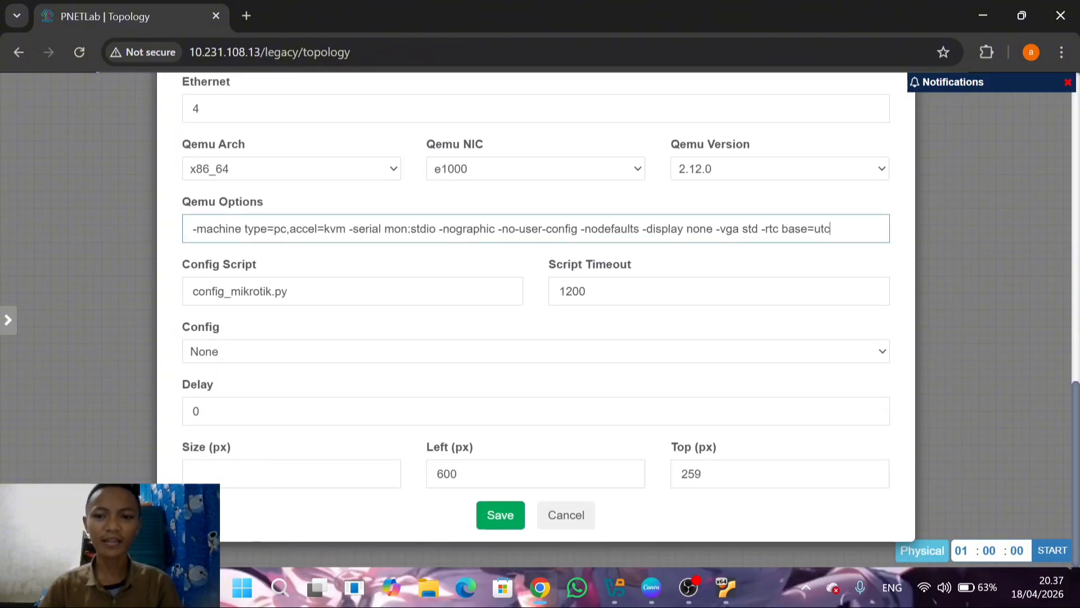
pyautogui.hotkey('ctrl', 'a')
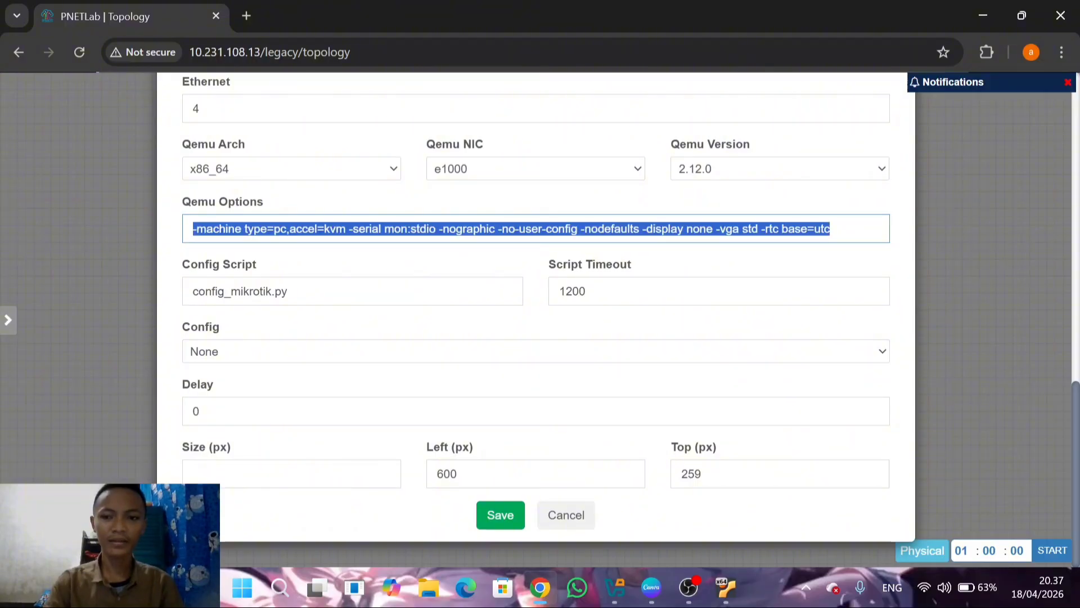
pyautogui.press('BackSpace')
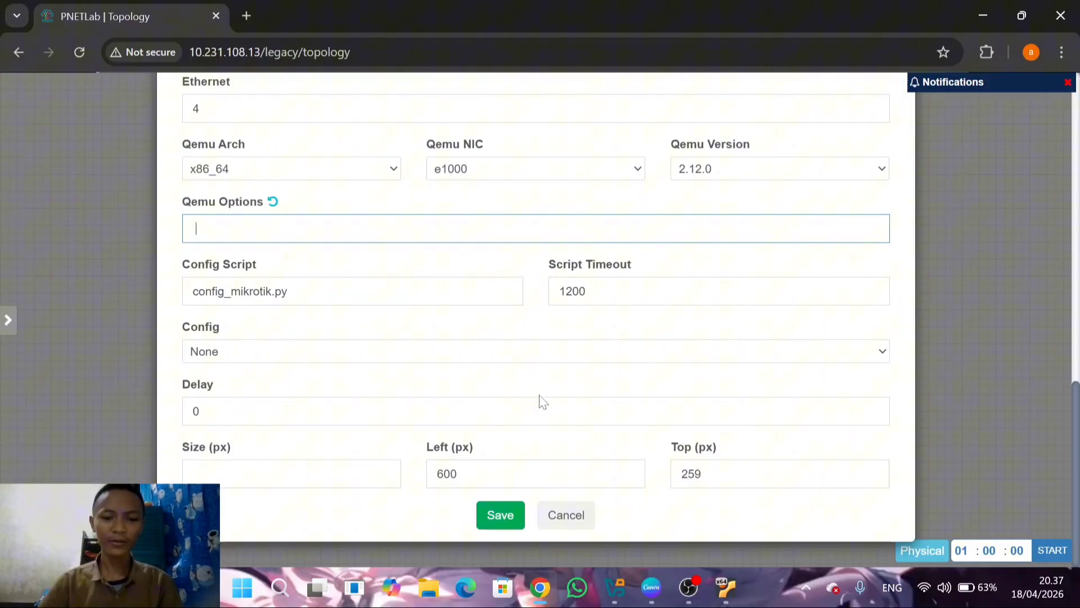
pyautogui.click(501, 515)
pyautogui.moveTo(518, 330)
pyautogui.moveTo(518, 330); pyautogui.dragTo(370, 332)
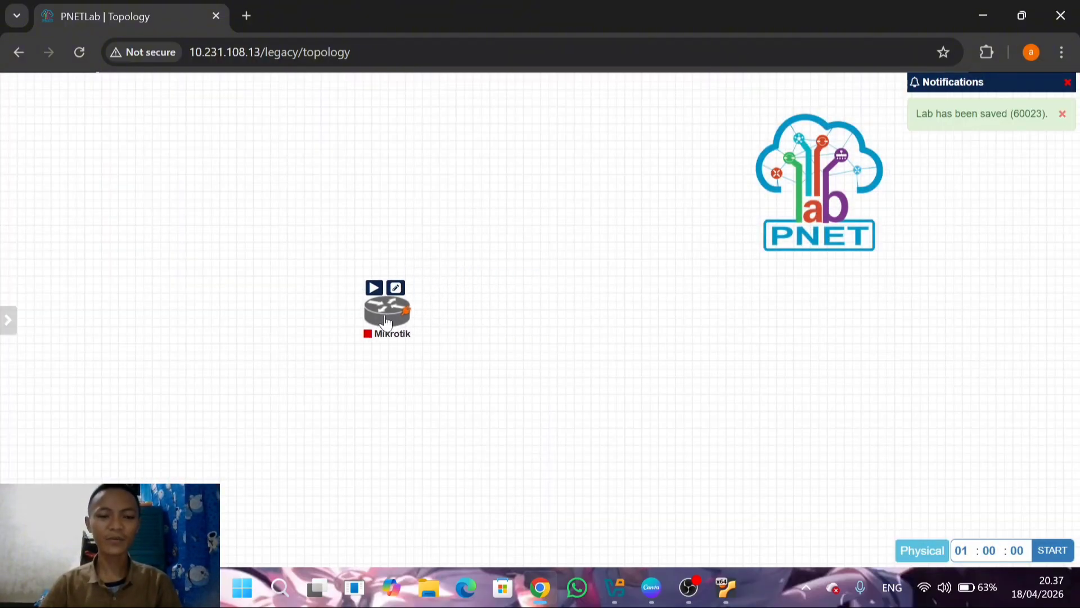
# Add a network named ISP of type Management(Cloud0) to the topology
pyautogui.rightClick(471, 239)
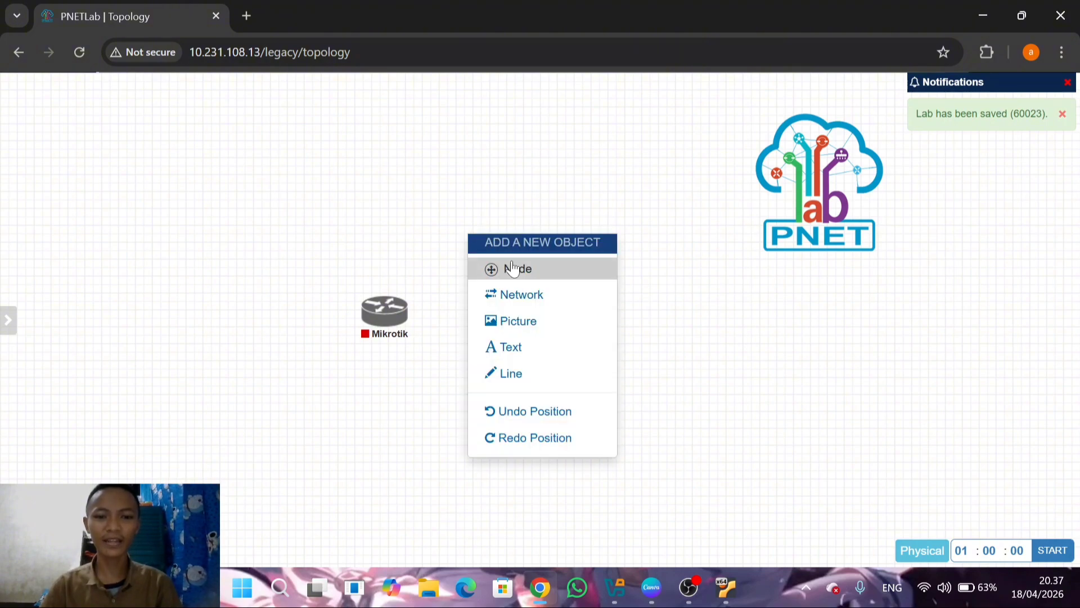
pyautogui.click(531, 294)
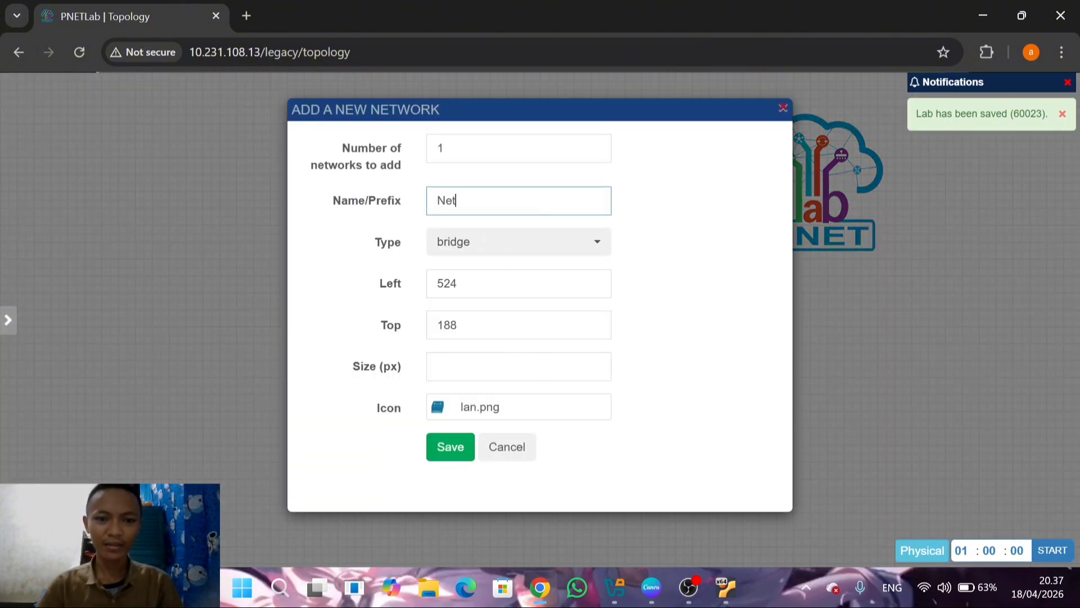
pyautogui.press('BackSpace')
pyautogui.press('BackSpace')
pyautogui.press('BackSpace')
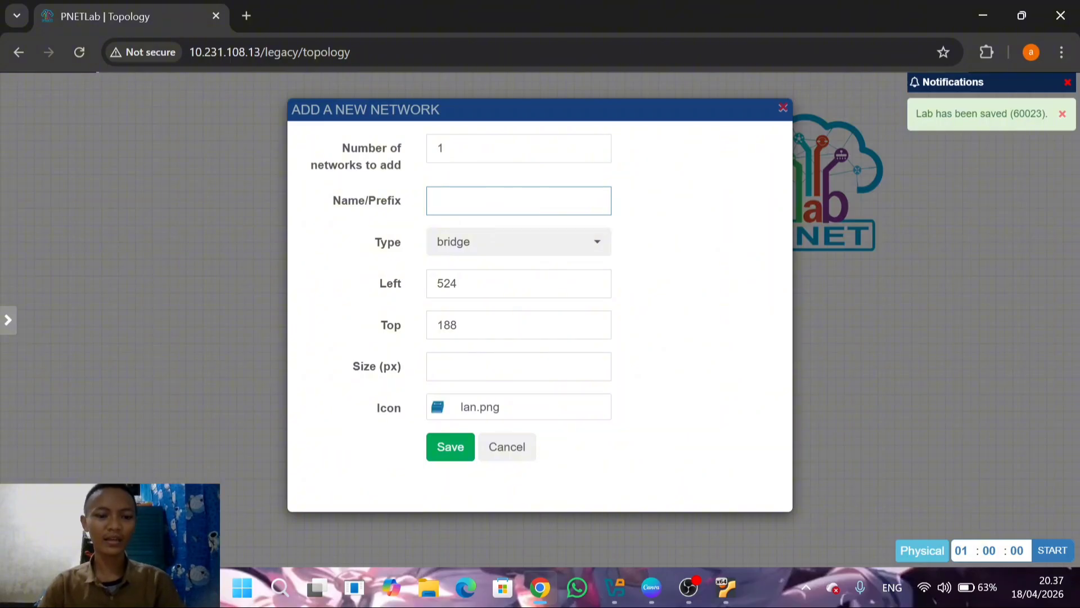
pyautogui.write('ISP')
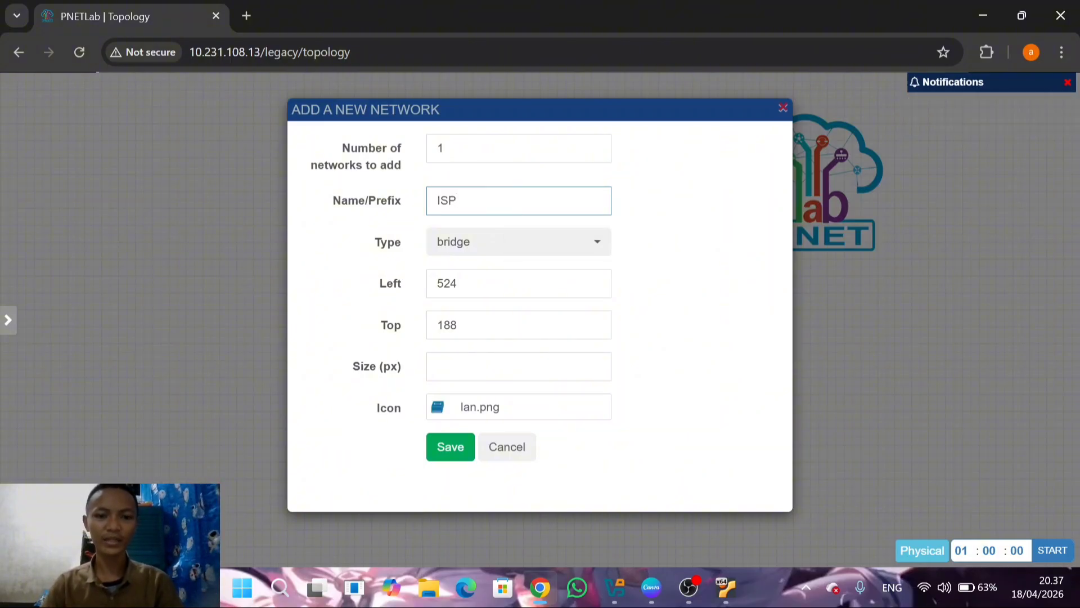
pyautogui.click(566, 244)
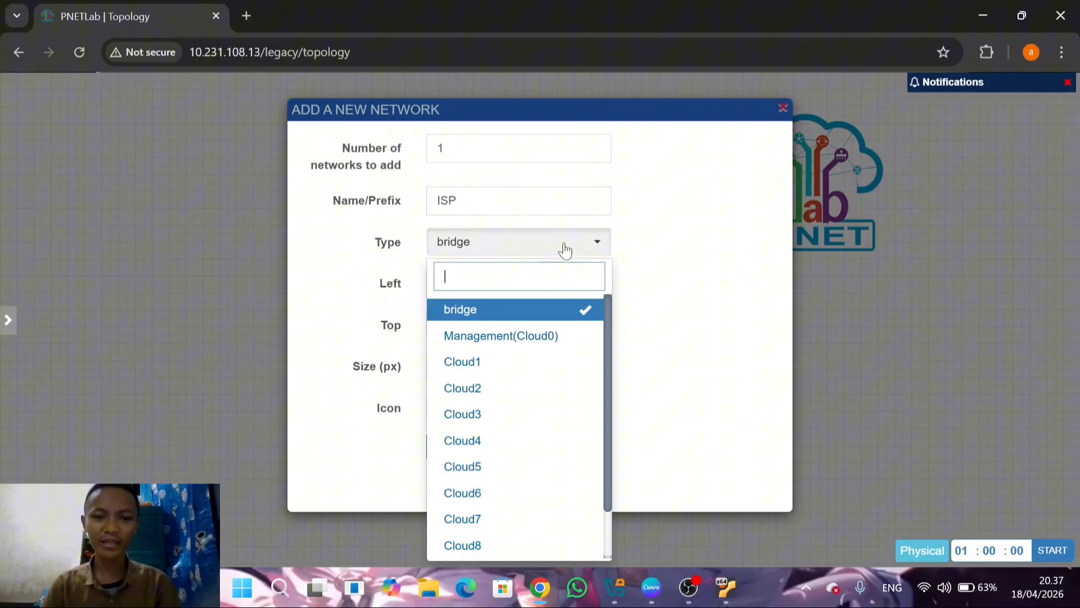
pyautogui.click(551, 344)
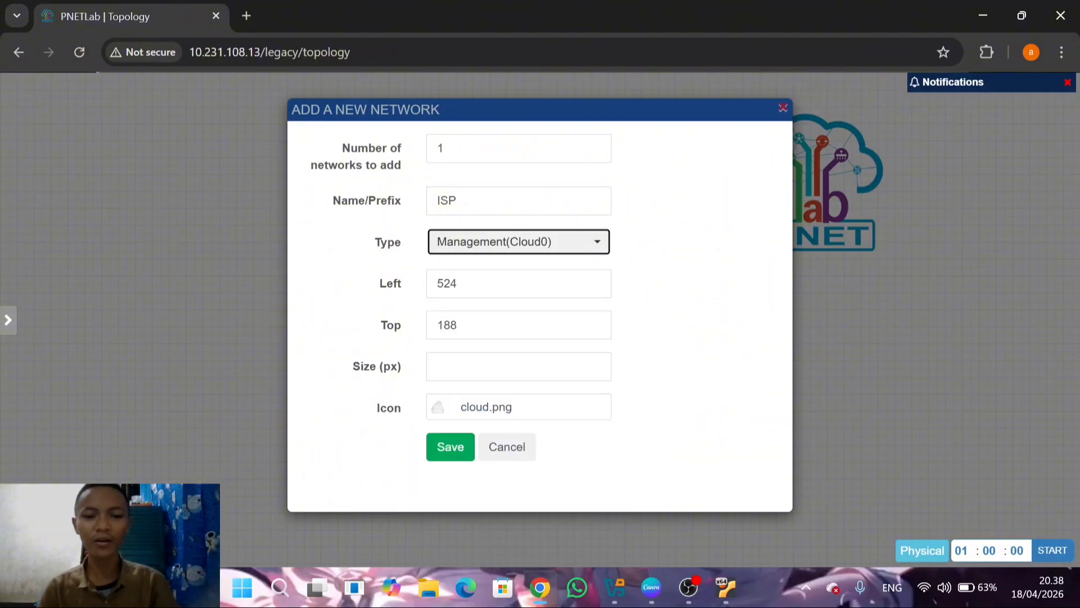
pyautogui.click(450, 446)
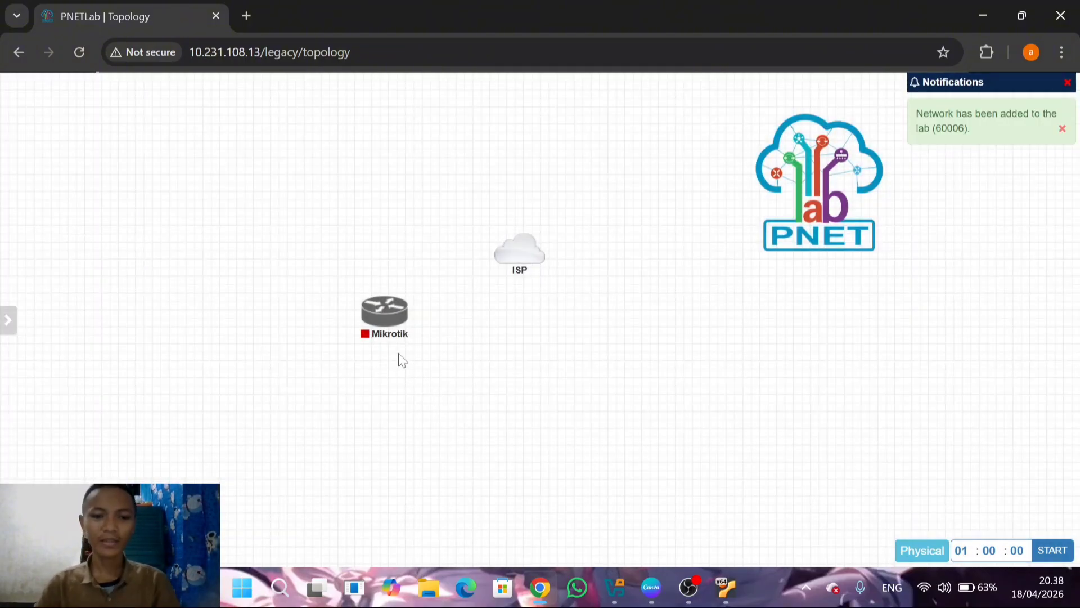
# Connect the Mikrotik node's eth1 interface to the ISP network and arrange the router directly below the cloud
pyautogui.moveTo(400, 332)
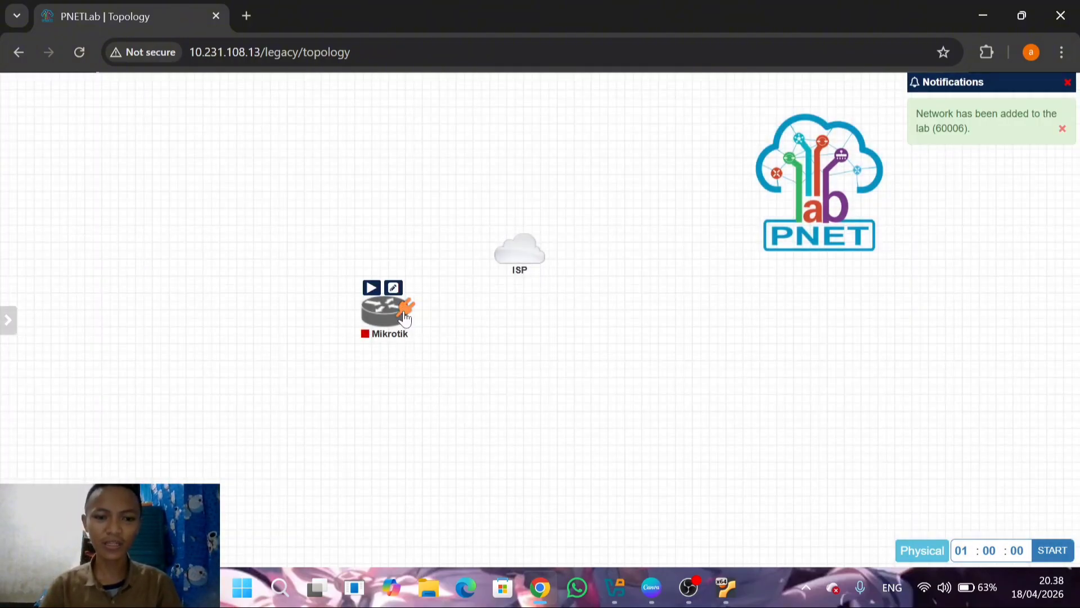
pyautogui.moveTo(404, 318); pyautogui.dragTo(517, 247)
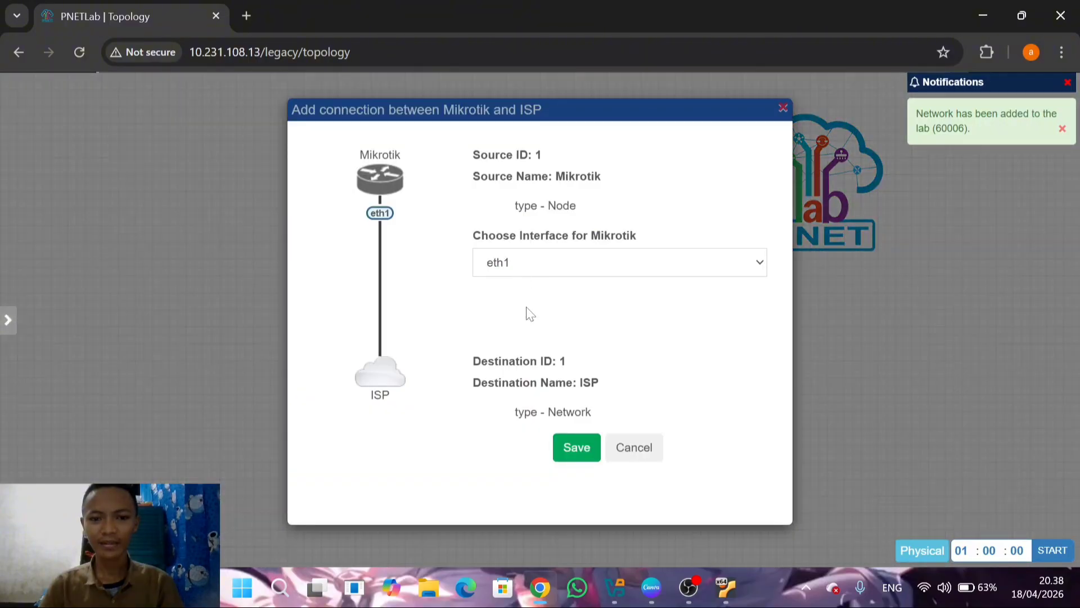
pyautogui.click(575, 447)
pyautogui.moveTo(495, 214)
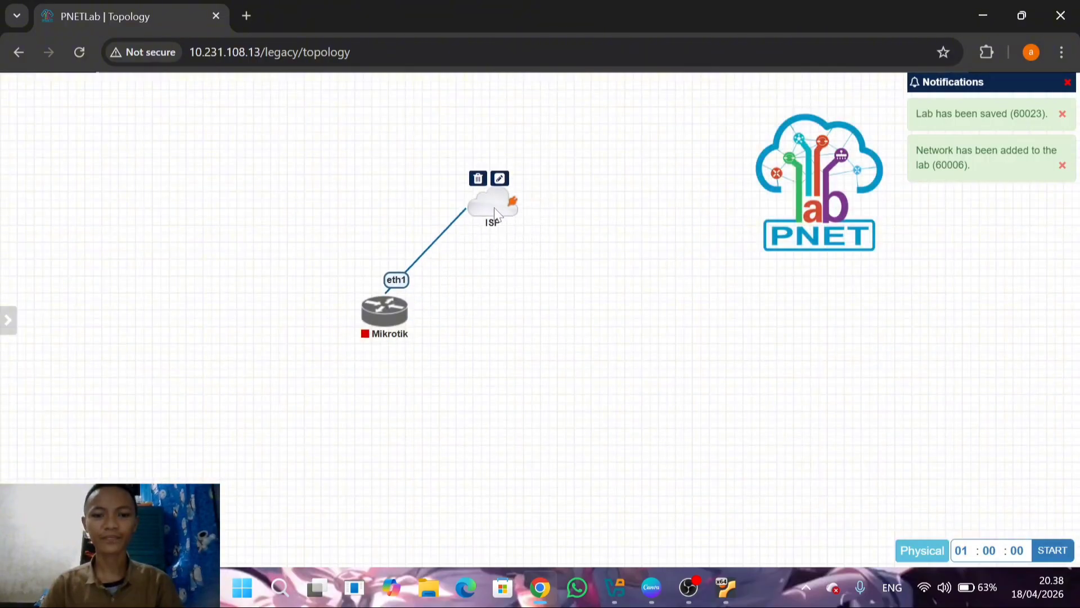
pyautogui.moveTo(378, 326); pyautogui.dragTo(476, 333)
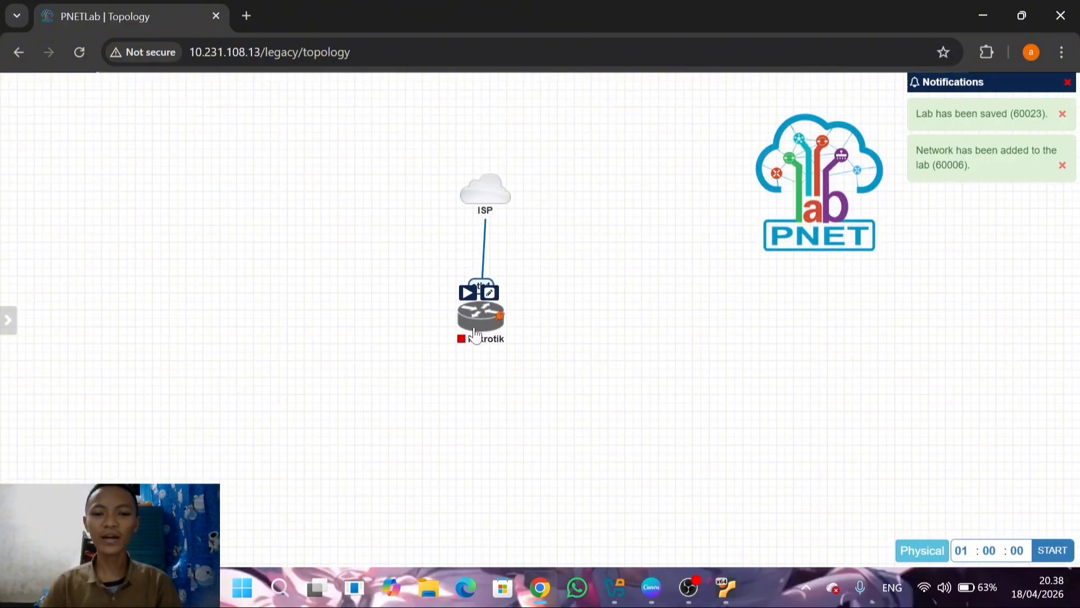
# Start the Mikrotik node and reposition it to the lower left of the ISP cloud
pyautogui.click(465, 297)
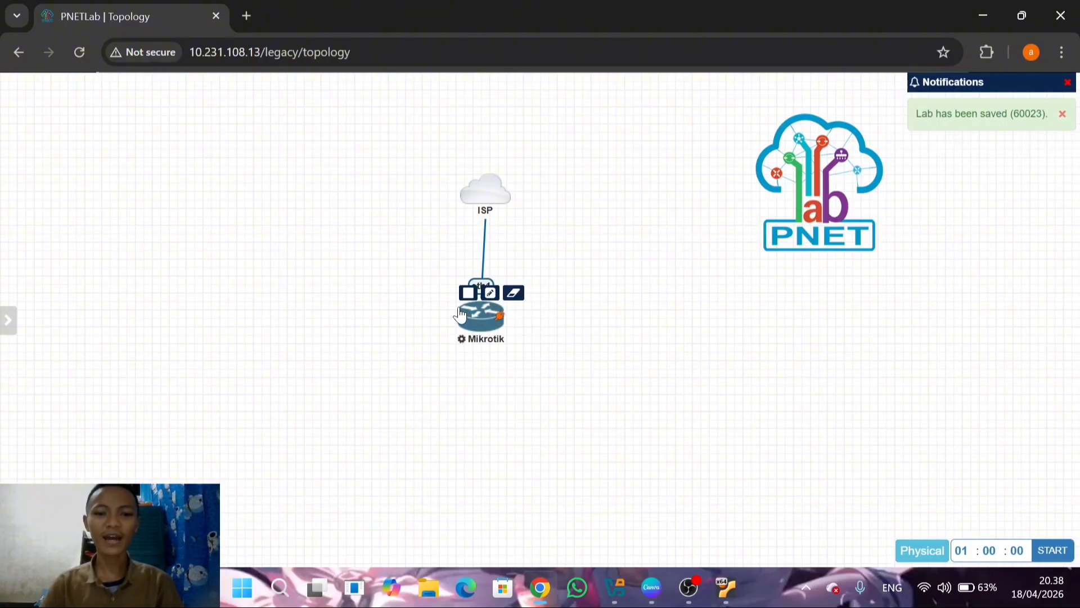
pyautogui.moveTo(471, 329); pyautogui.dragTo(414, 329)
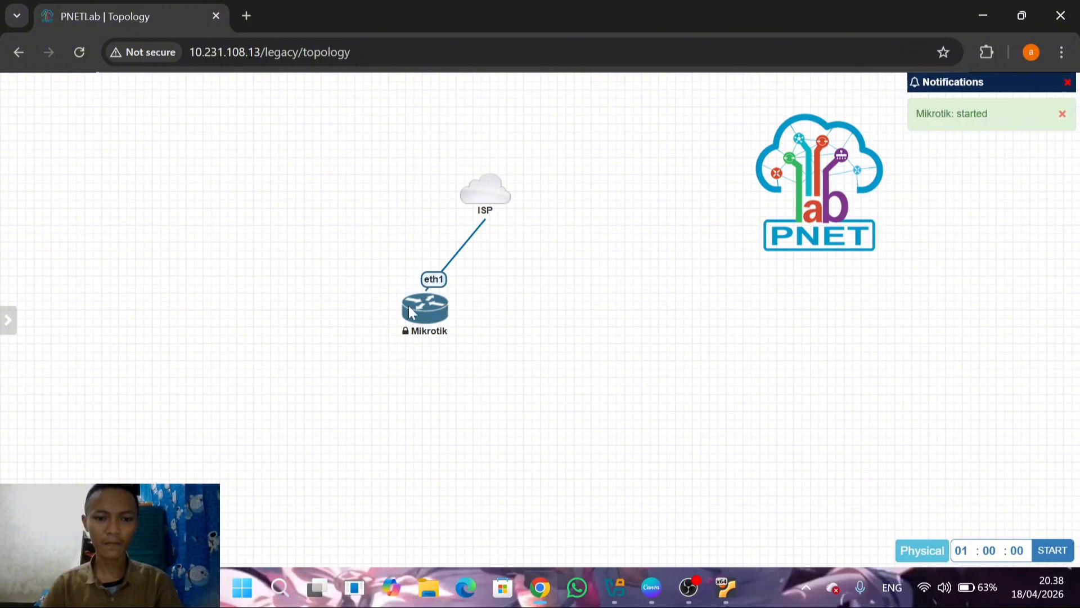
pyautogui.moveTo(429, 319); pyautogui.dragTo(398, 302)
# Toggle the HTML Console setting and open the Mikrotik node's terminal, shifting its window toward the middle of the canvas
pyautogui.moveTo(8, 331)
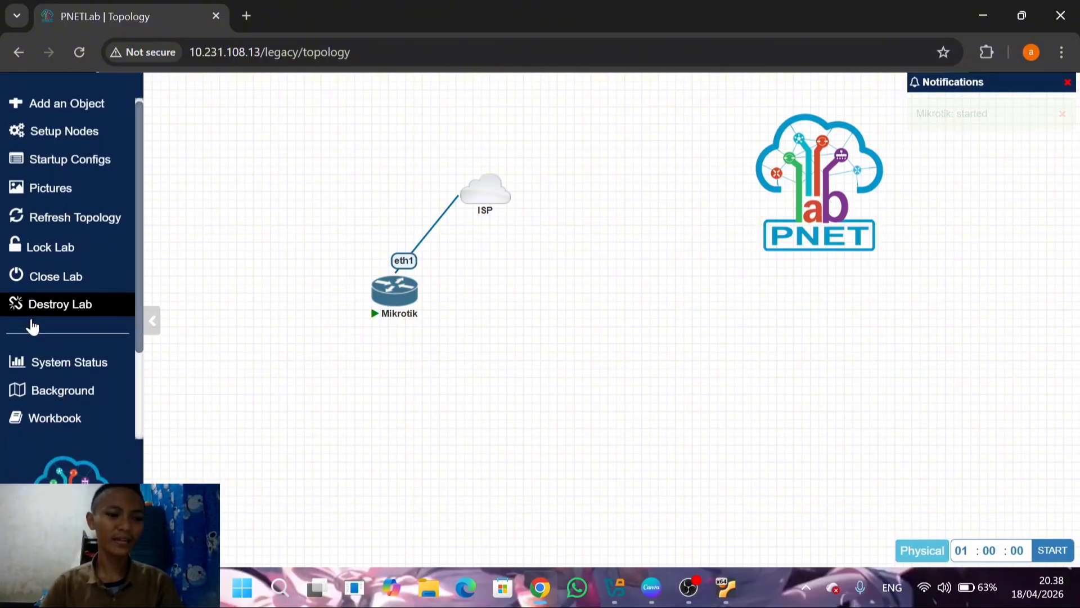
pyautogui.scroll(-3, 32, 326)
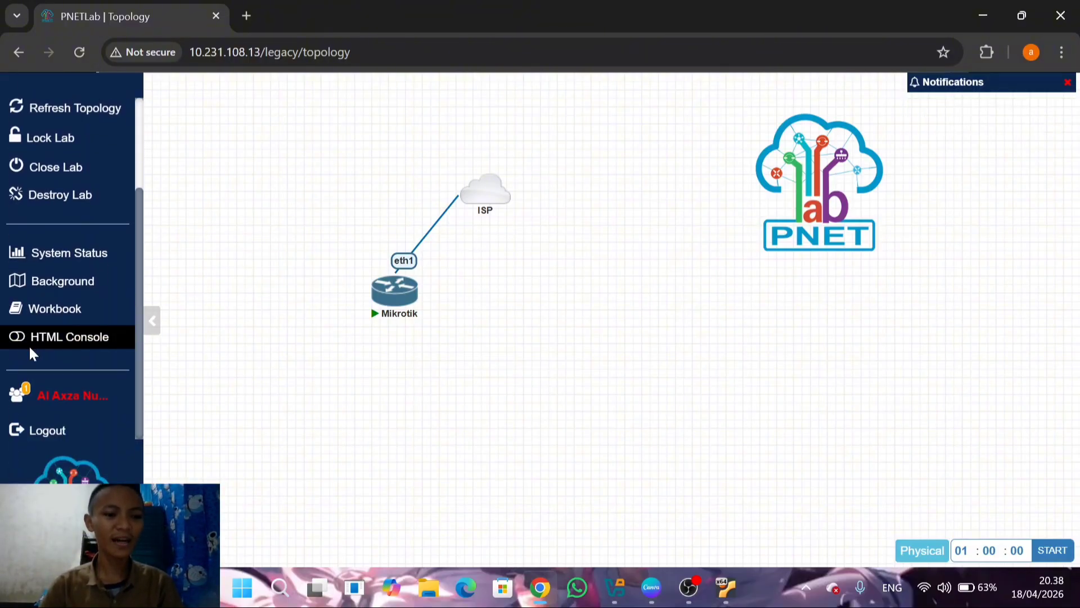
pyautogui.click(33, 344)
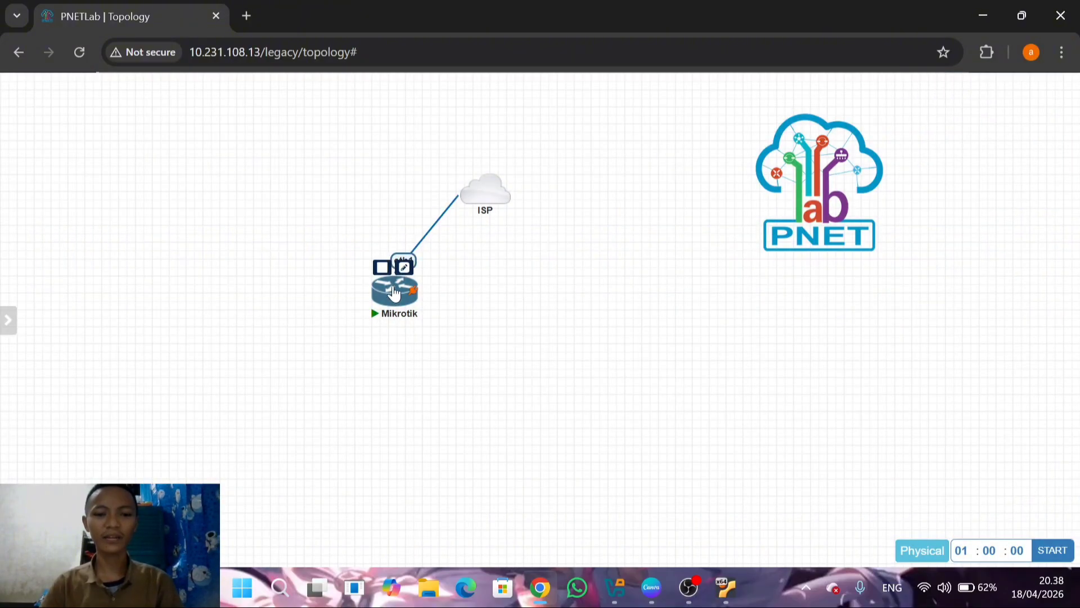
pyautogui.click(394, 295)
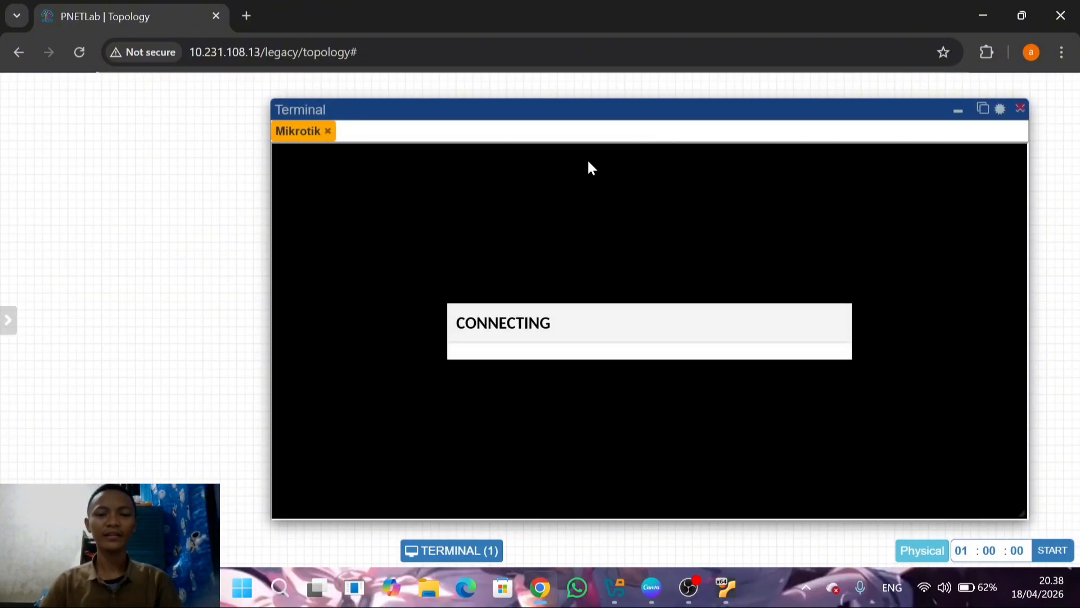
pyautogui.moveTo(650, 110); pyautogui.dragTo(586, 106)
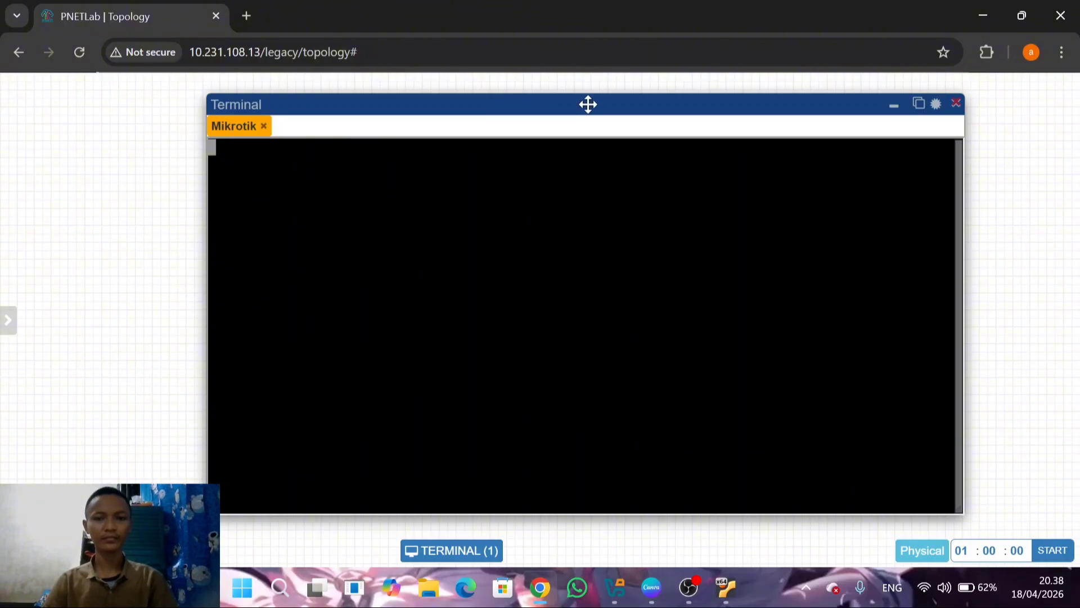
pyautogui.moveTo(601, 103); pyautogui.dragTo(583, 96)
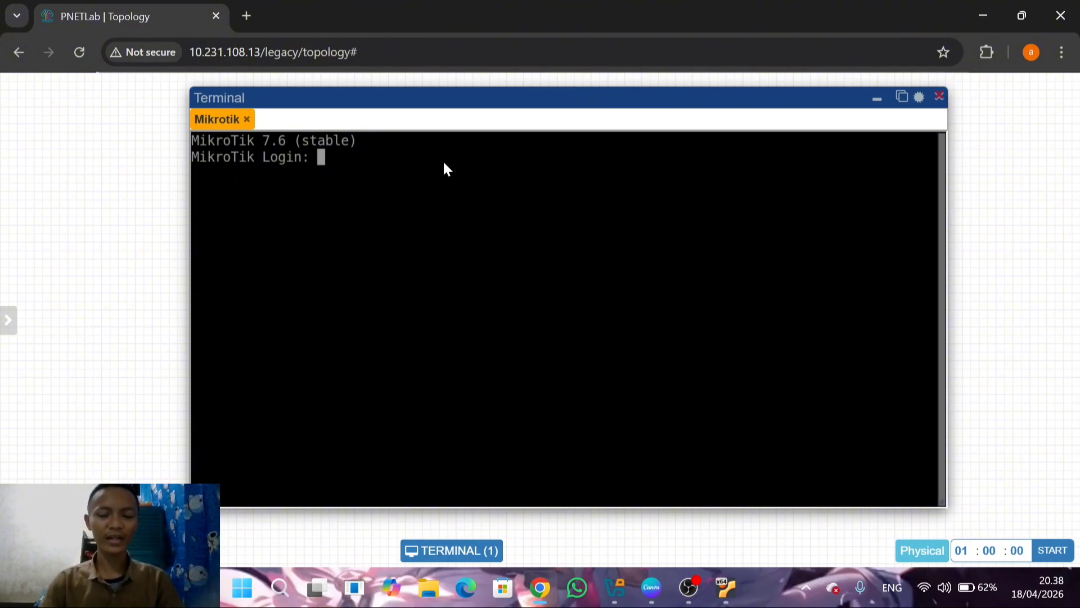
# Log in to the router as admin with the password left blank, declining the software license and skipping the password change
pyautogui.write('a')
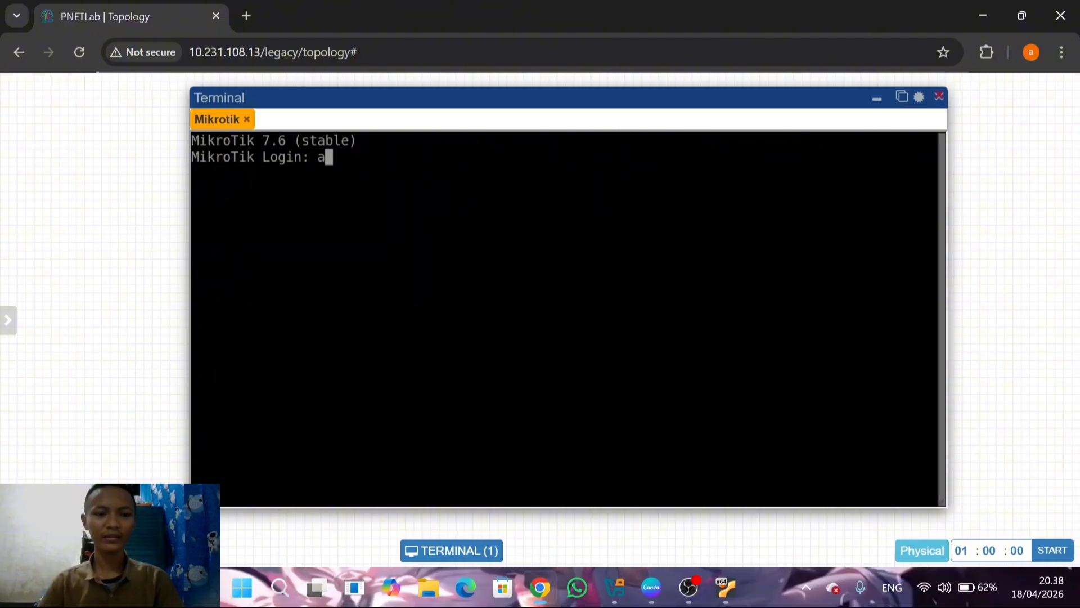
pyautogui.write('dmin')
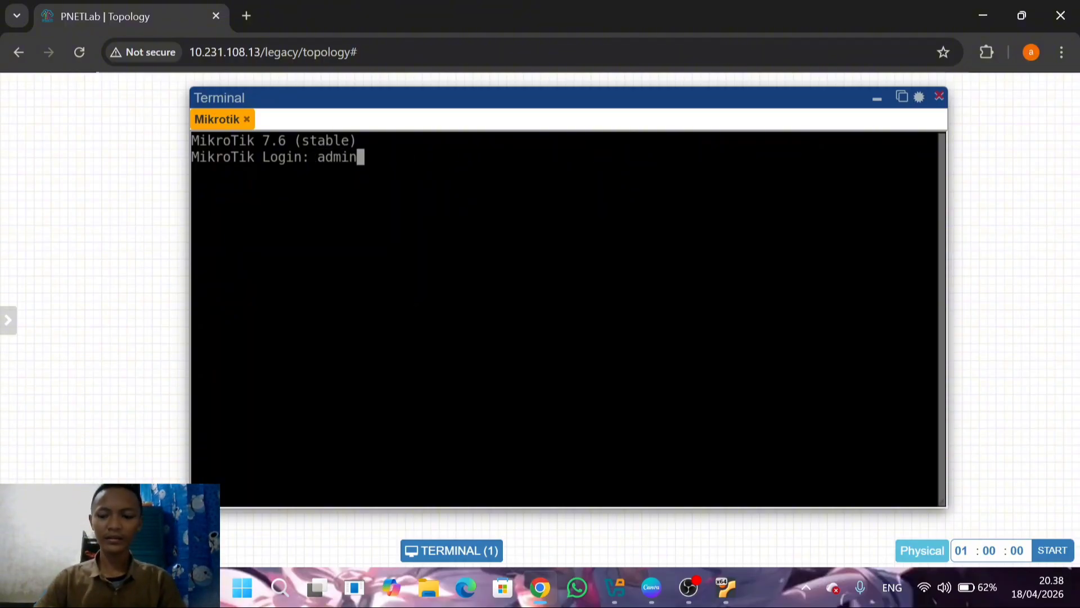
pyautogui.press('Return')
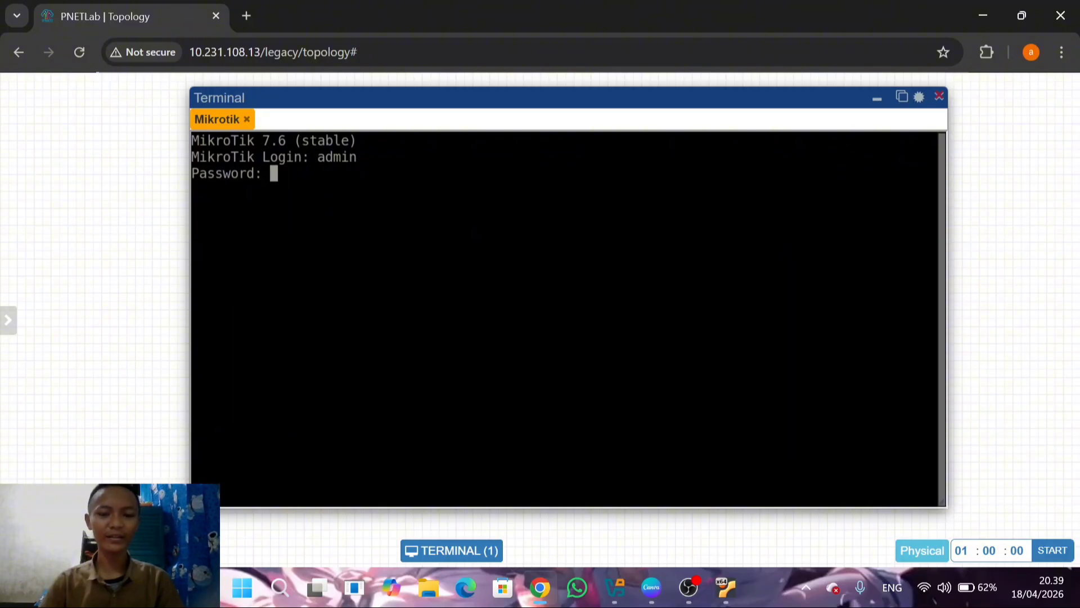
pyautogui.press('Return')
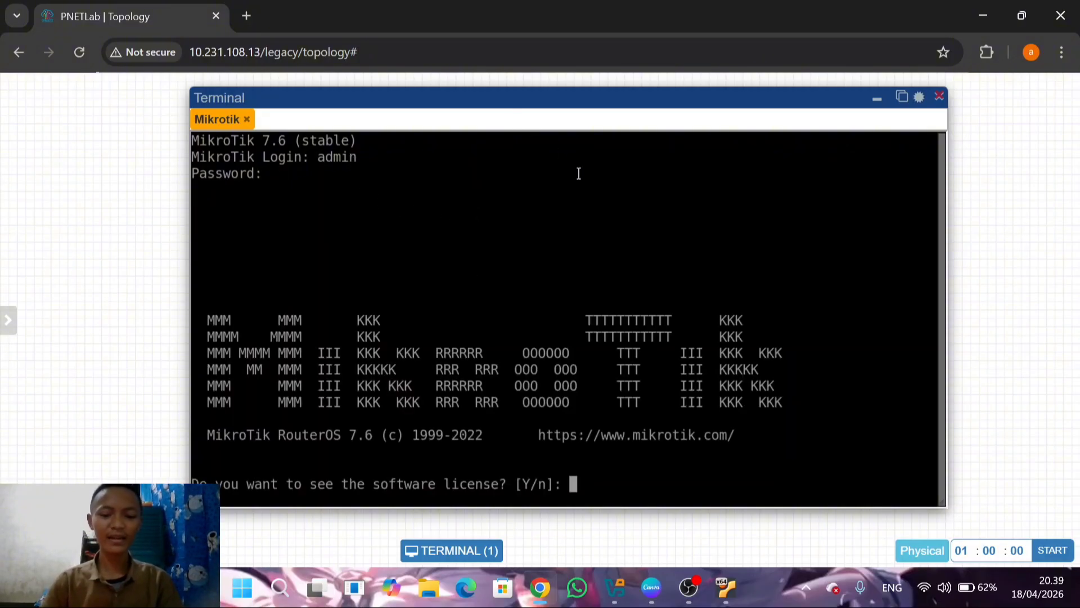
pyautogui.write('n')
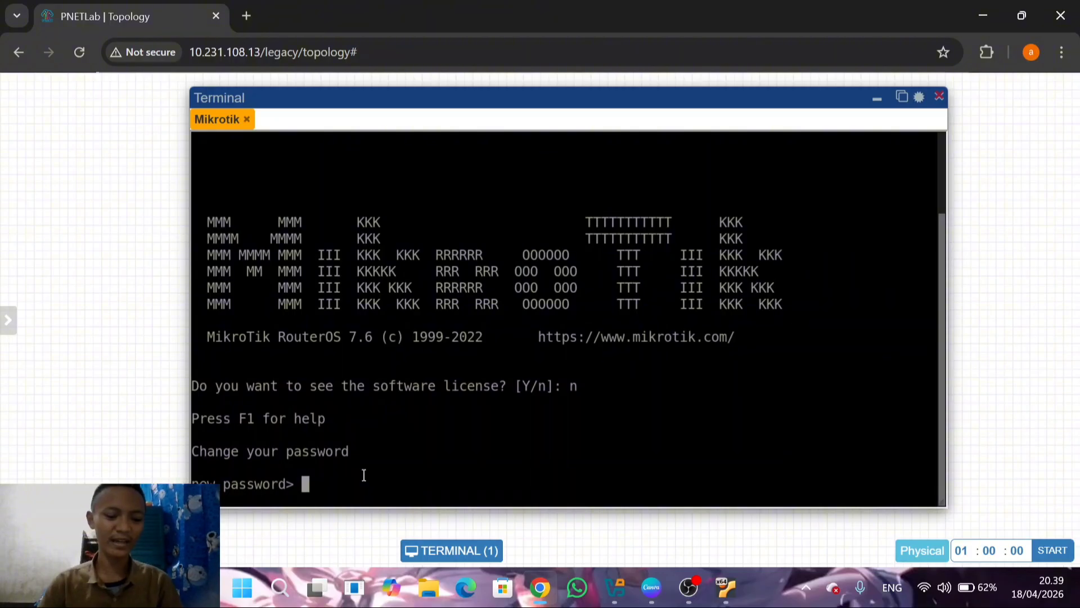
pyautogui.hotkey('ctrl', 'c')
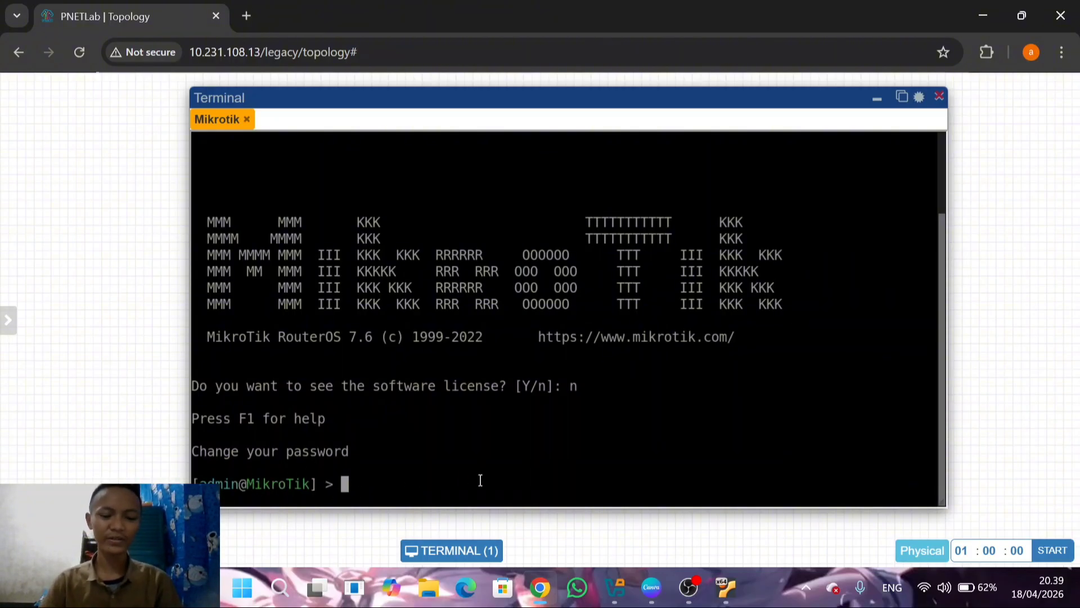
# List the router's addresses with "ip address print" and minimize the terminal window
pyautogui.write('i')
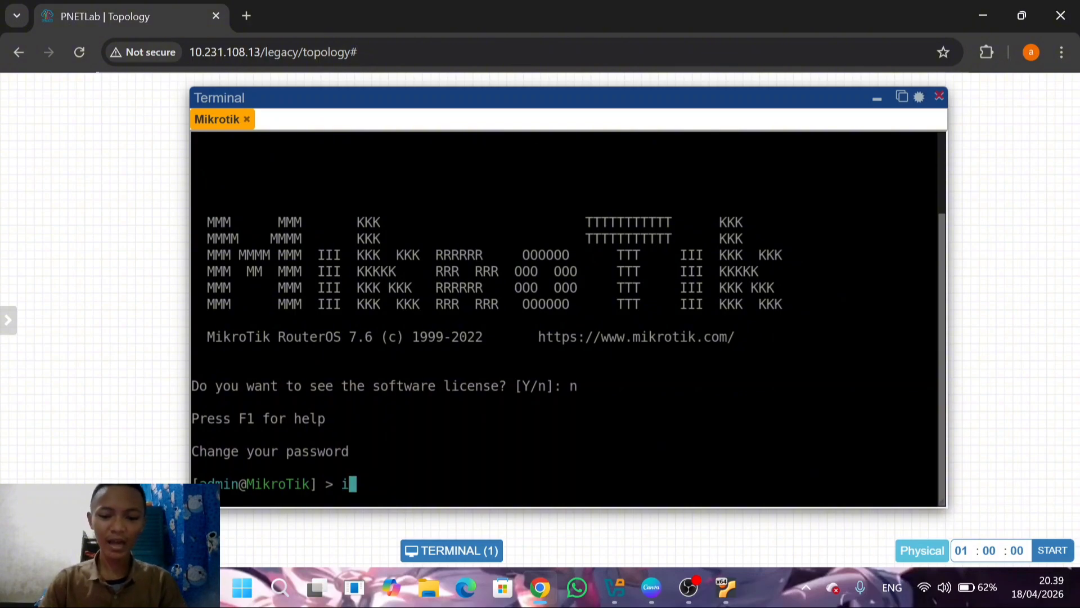
pyautogui.write('p addre')
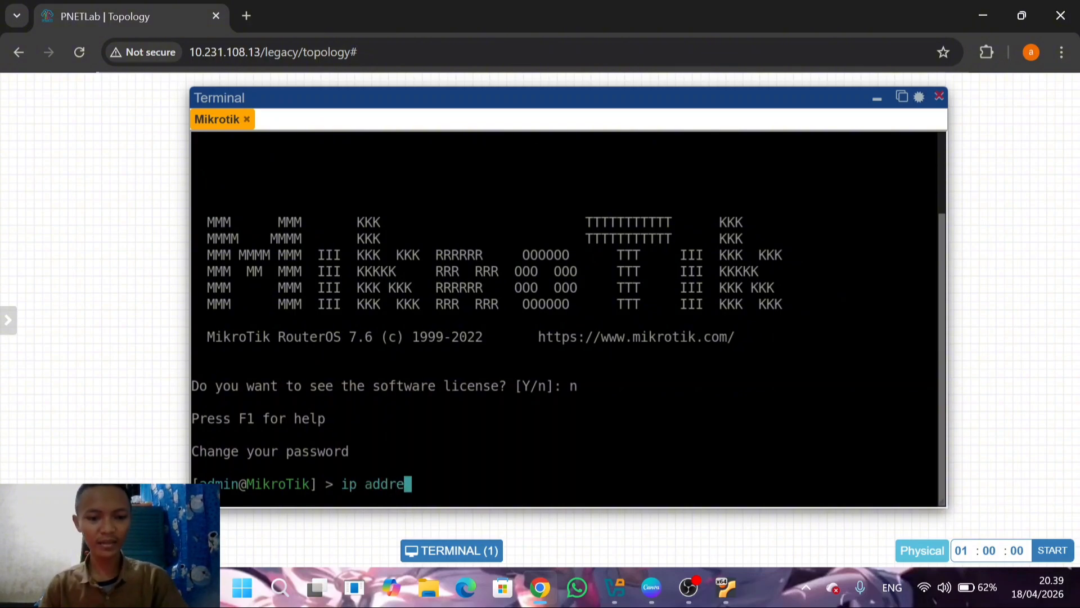
pyautogui.write('ss print')
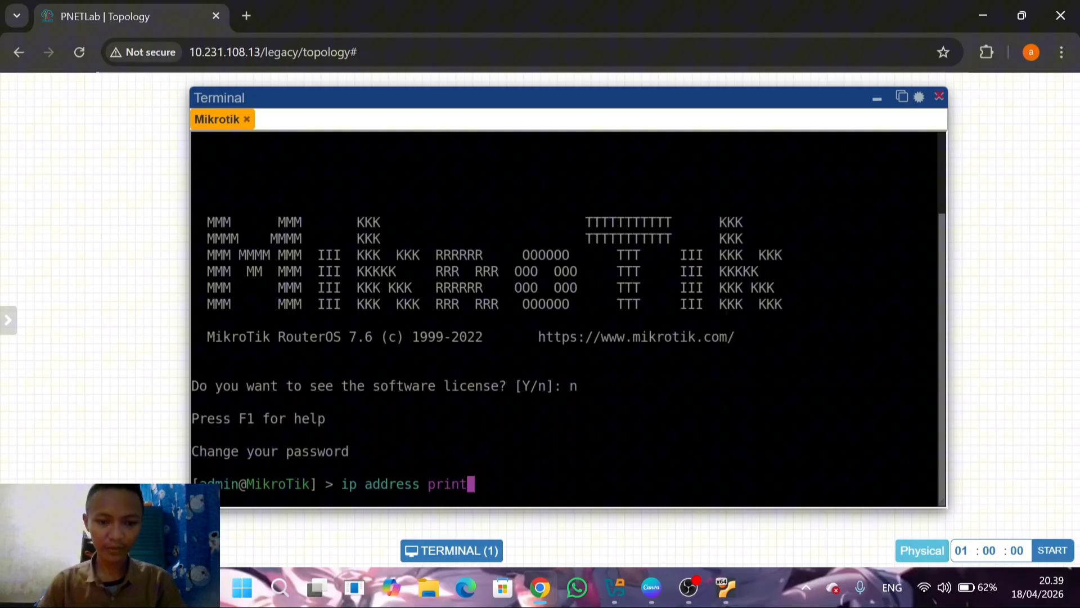
pyautogui.press('Return')
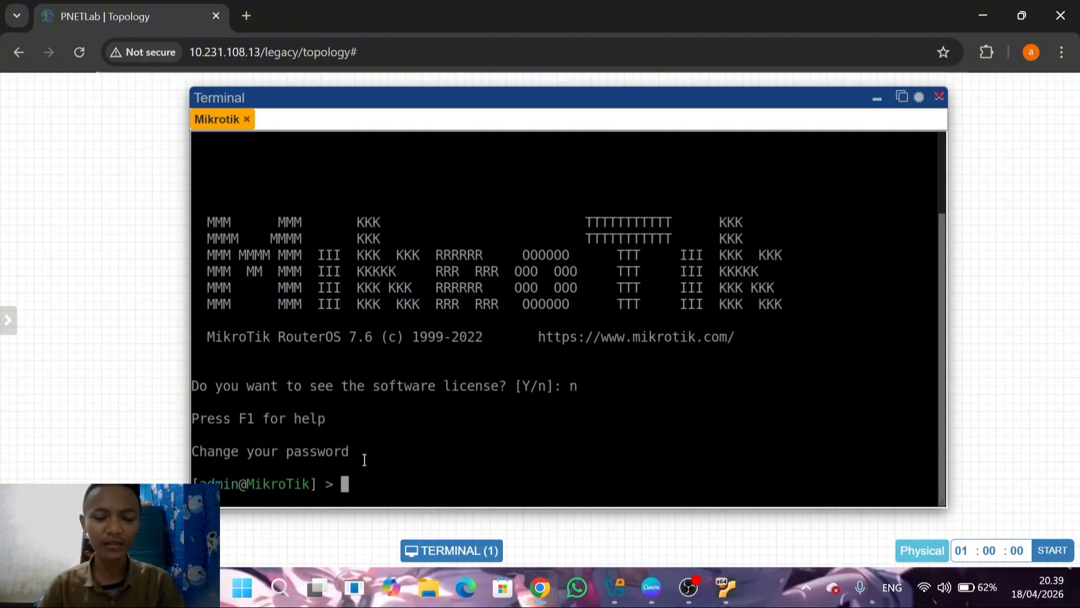
pyautogui.click(878, 99)
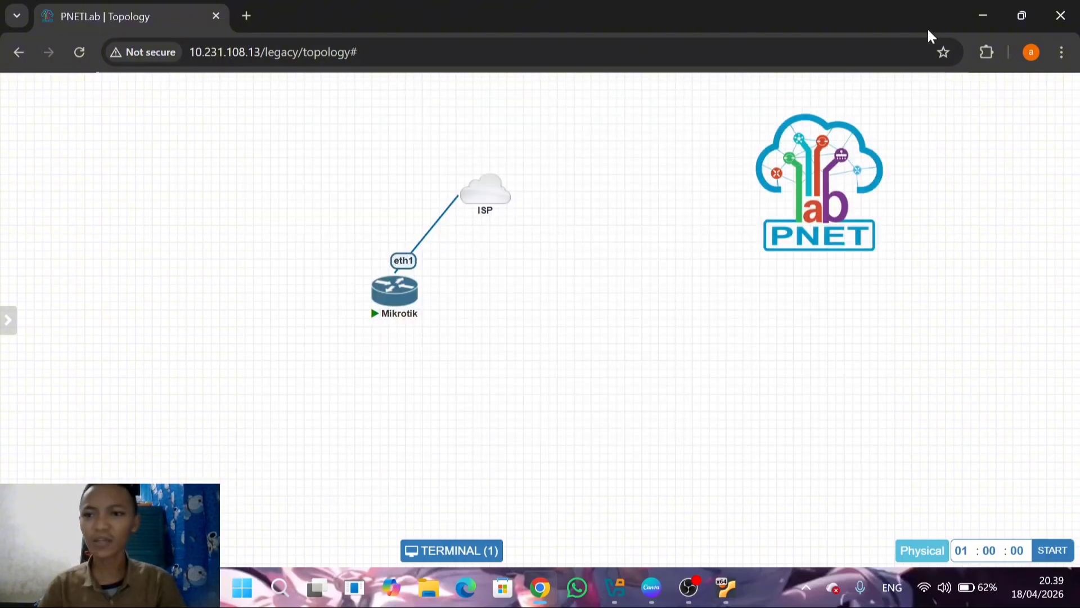
# Minimize the browser, search the computer for "winb" and launch WinBox.exe
pyautogui.click(984, 15)
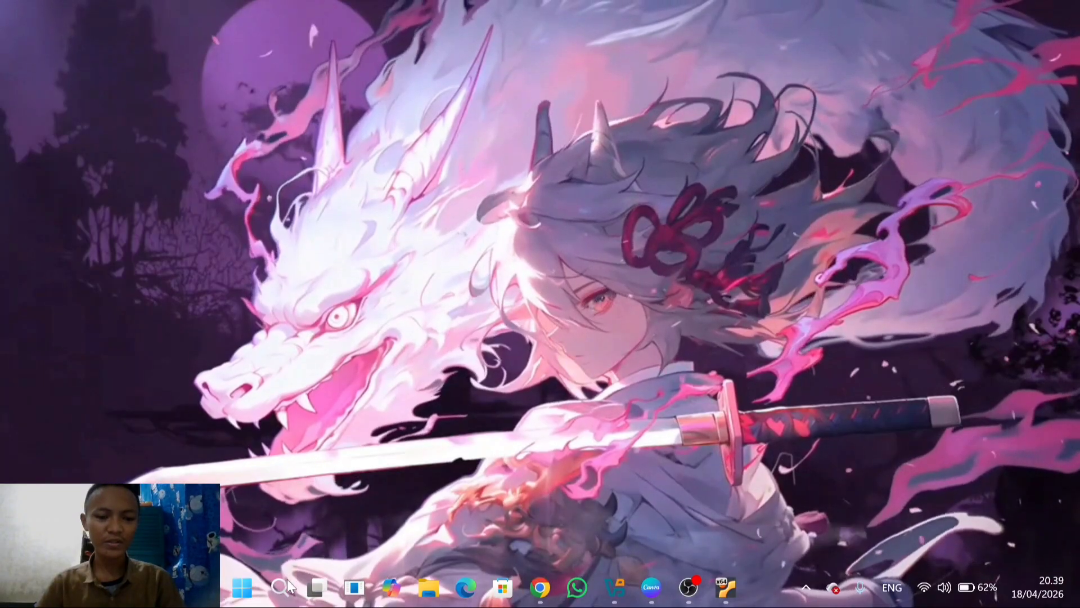
pyautogui.click(286, 589)
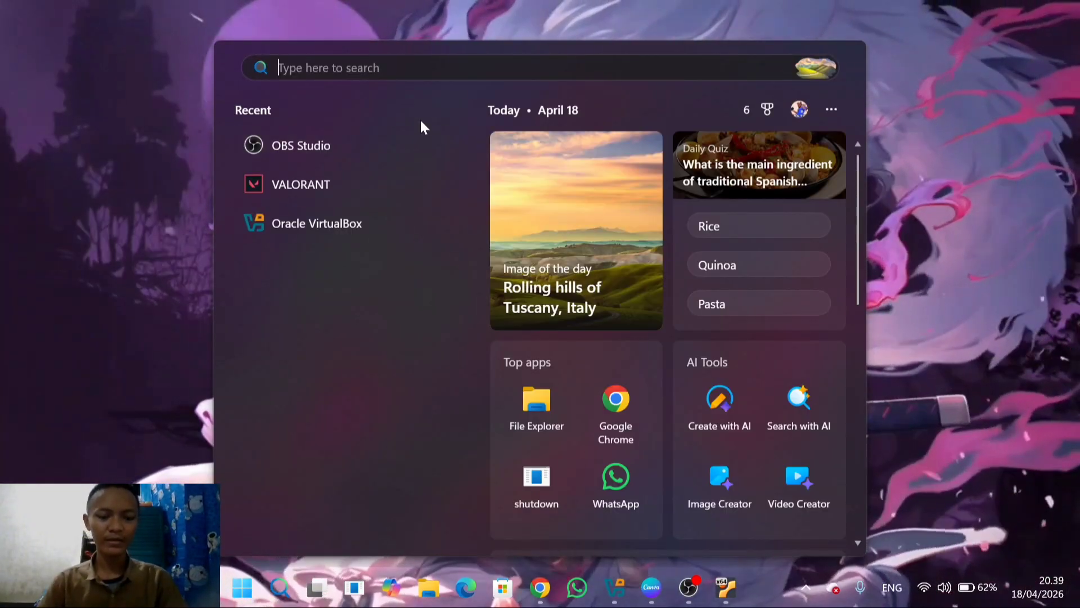
pyautogui.write('winb')
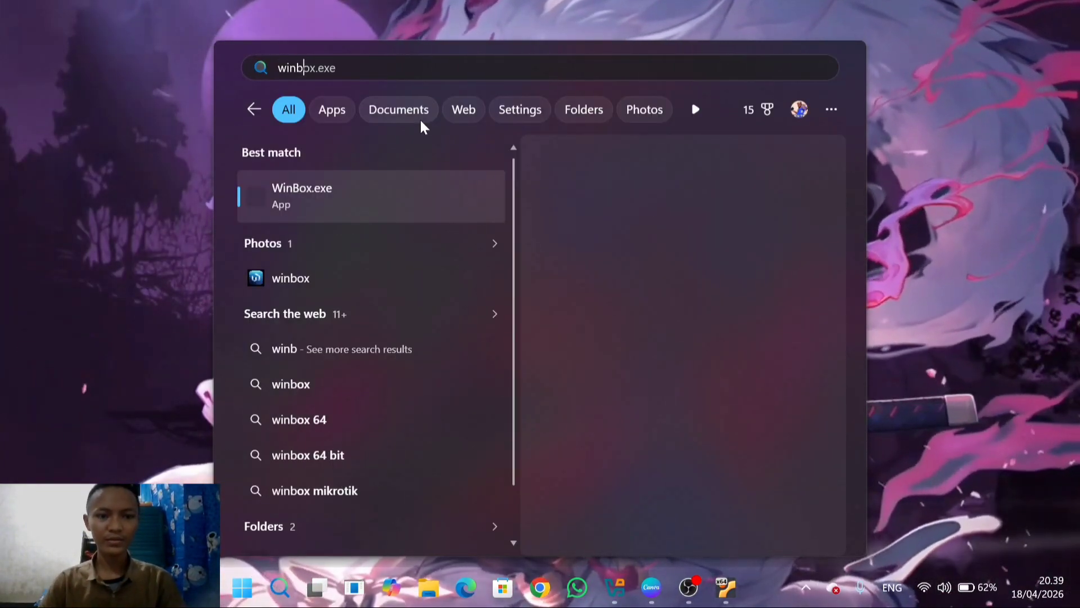
pyautogui.click(352, 201)
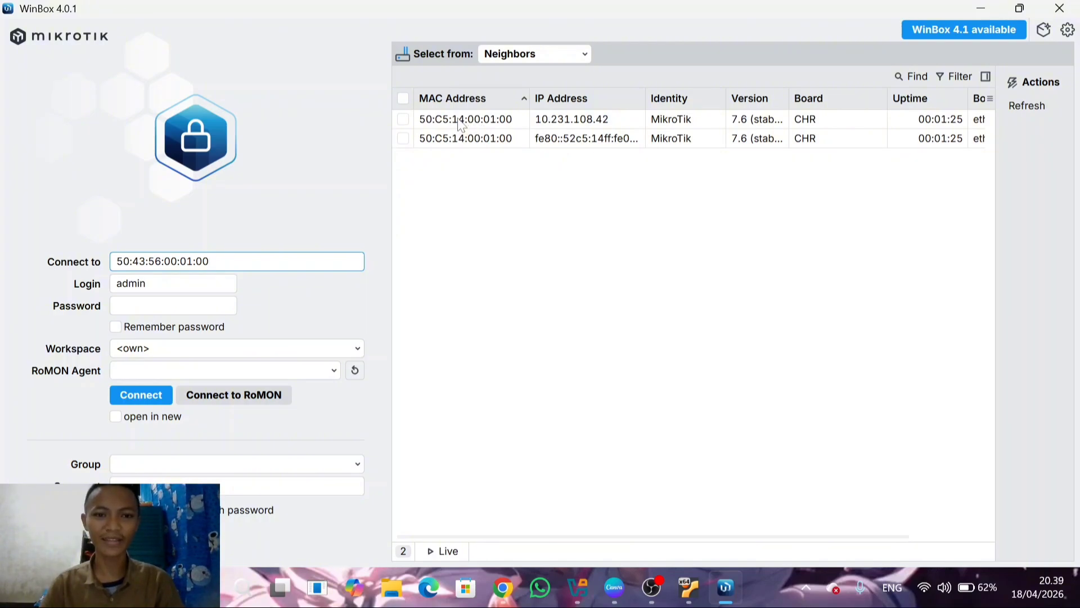
# Connect to neighbor 50:C5:14:00:01:00 by its MAC address as admin with a blank password, and dismiss the password change
pyautogui.click(462, 121)
pyautogui.click(138, 395)
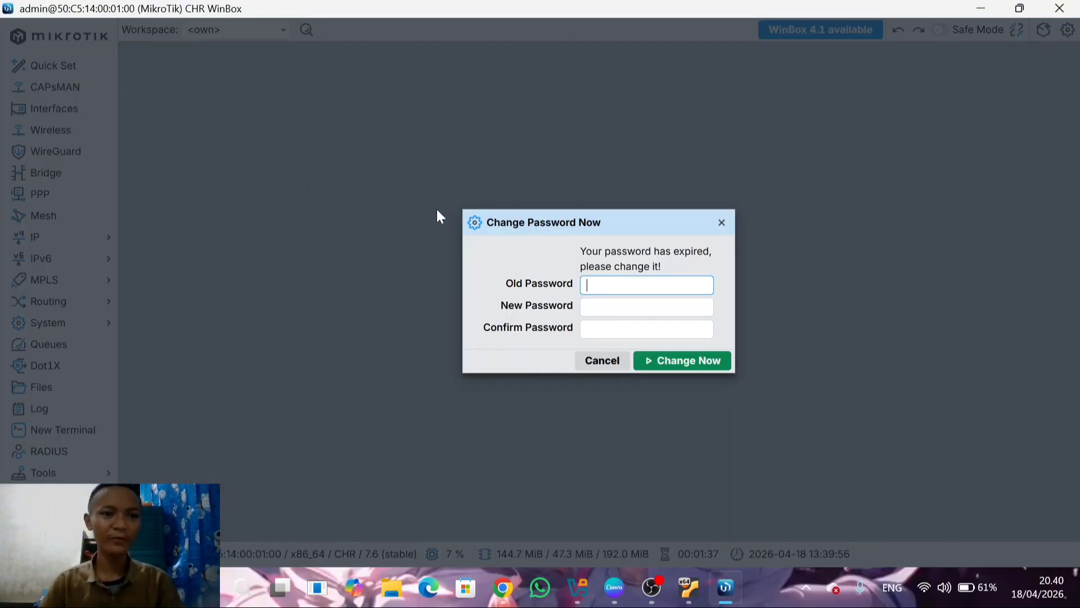
pyautogui.click(600, 362)
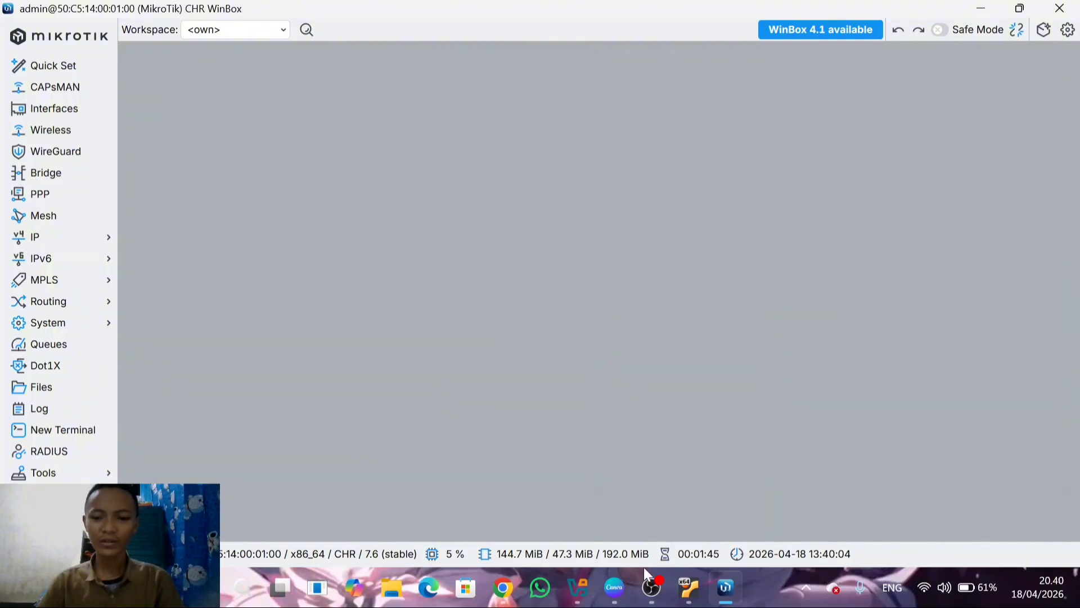
# Switch to the Canva presentation to review the hostname instructions on page 8, and return to WinBox
pyautogui.click(614, 587)
pyautogui.click(562, 497)
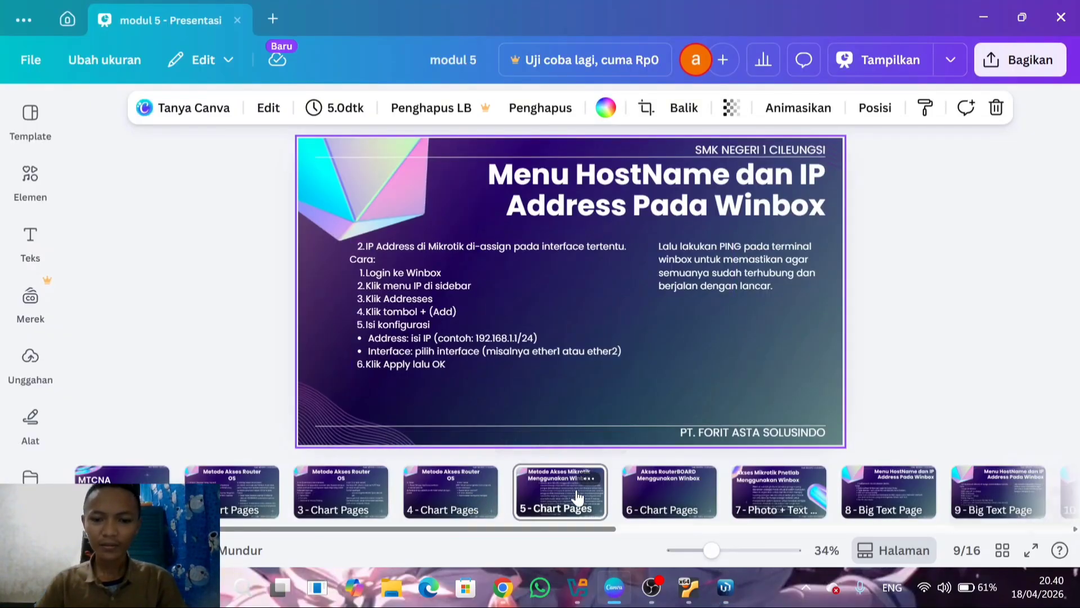
pyautogui.click(876, 490)
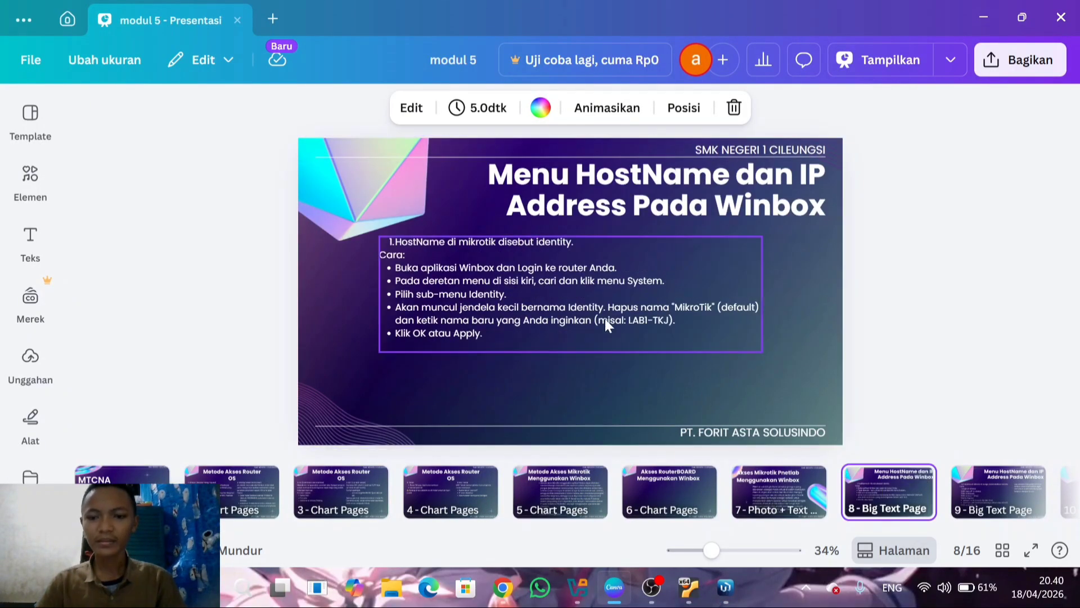
pyautogui.click(733, 596)
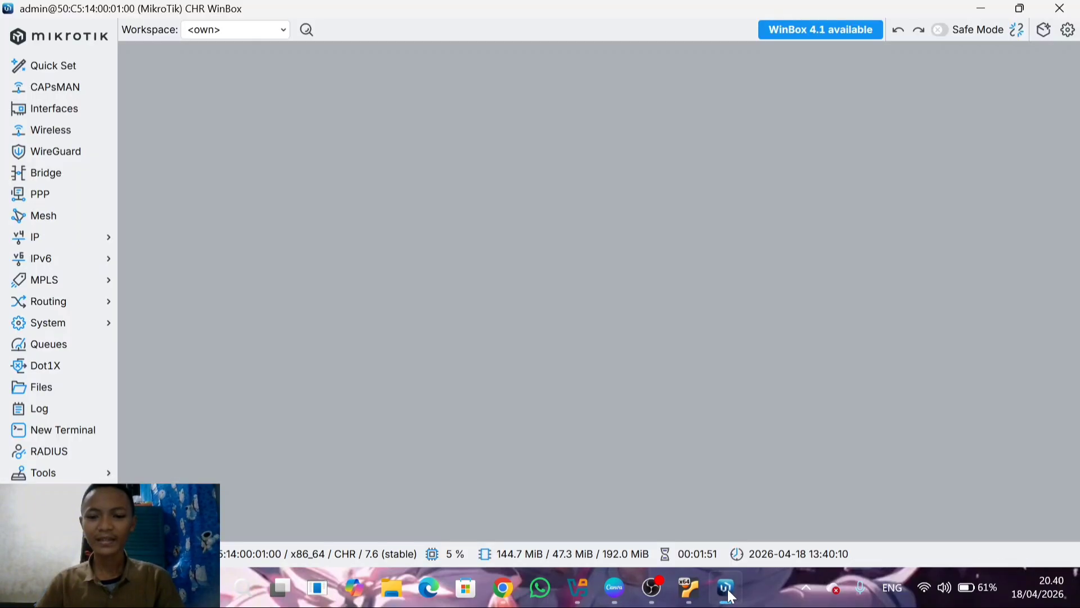
# Set the router's system identity to Axza, applying the change and closing the Identity window
pyautogui.click(64, 330)
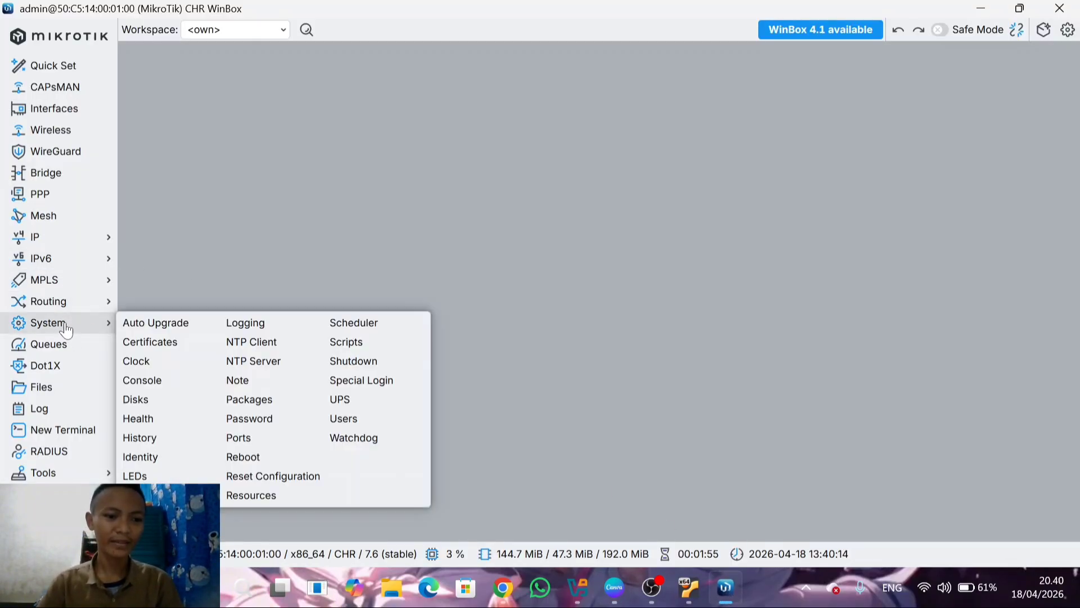
pyautogui.click(141, 457)
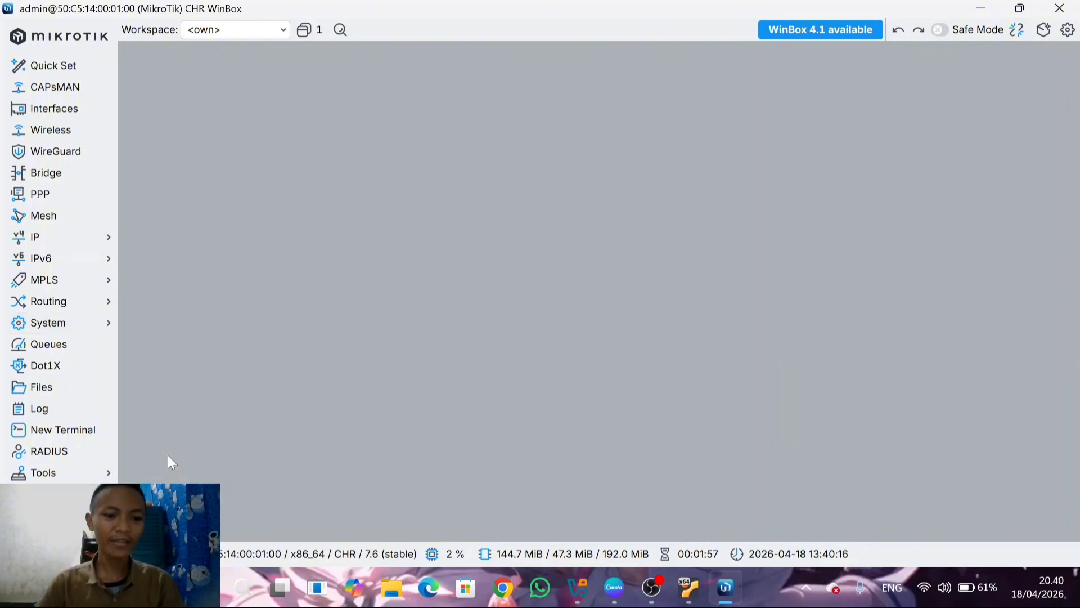
pyautogui.click(609, 274)
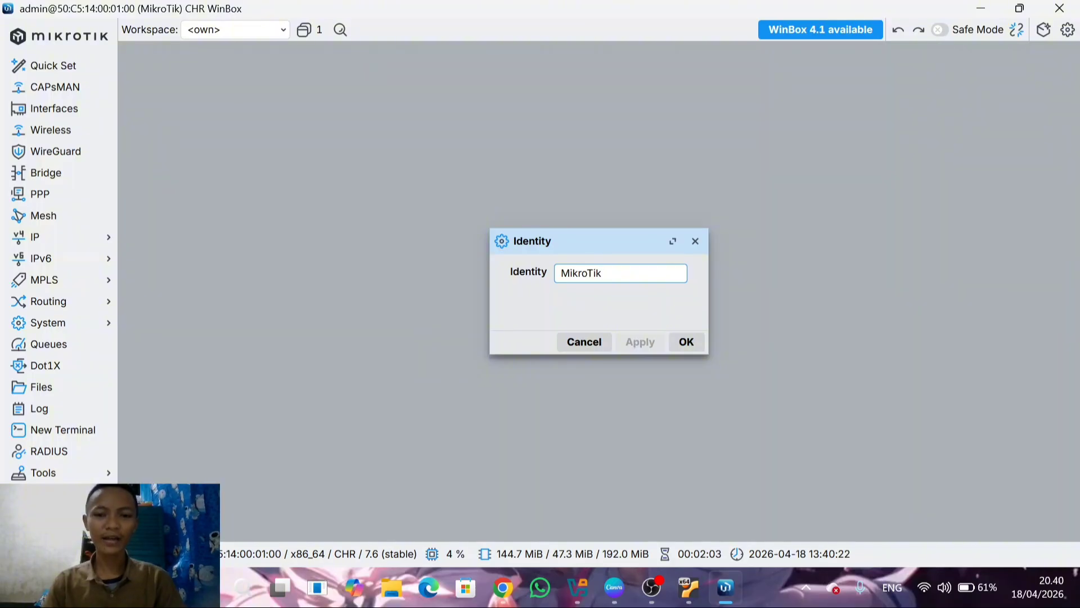
pyautogui.press('BackSpace')
pyautogui.press('BackSpace')
pyautogui.press('BackSpace')
pyautogui.press('BackSpace')
pyautogui.press('BackSpace')
pyautogui.press('BackSpace')
pyautogui.press('BackSpace')
pyautogui.press('BackSpace')
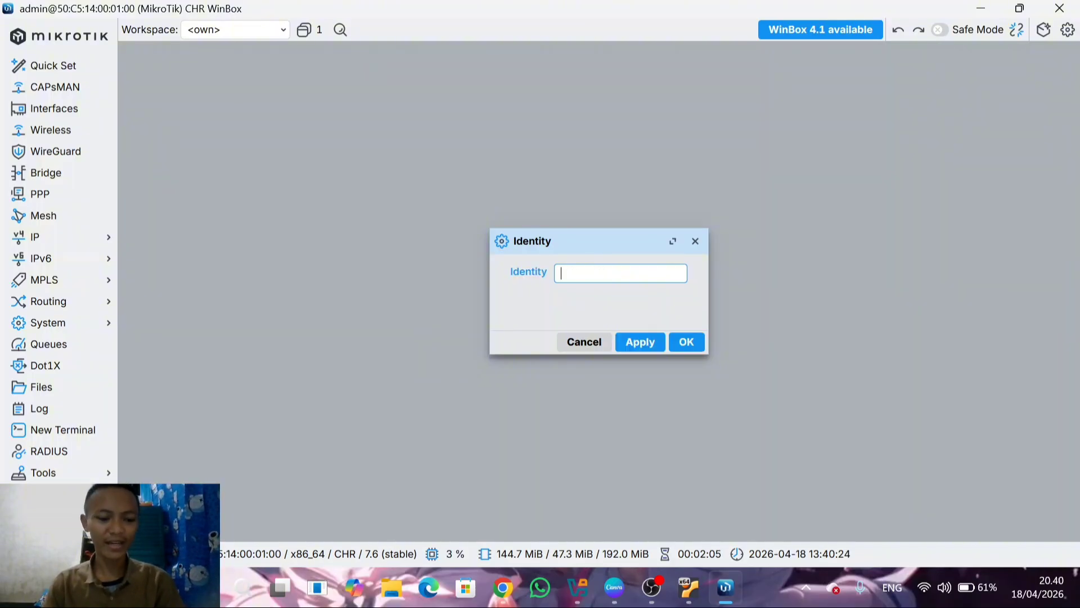
pyautogui.write('Axz')
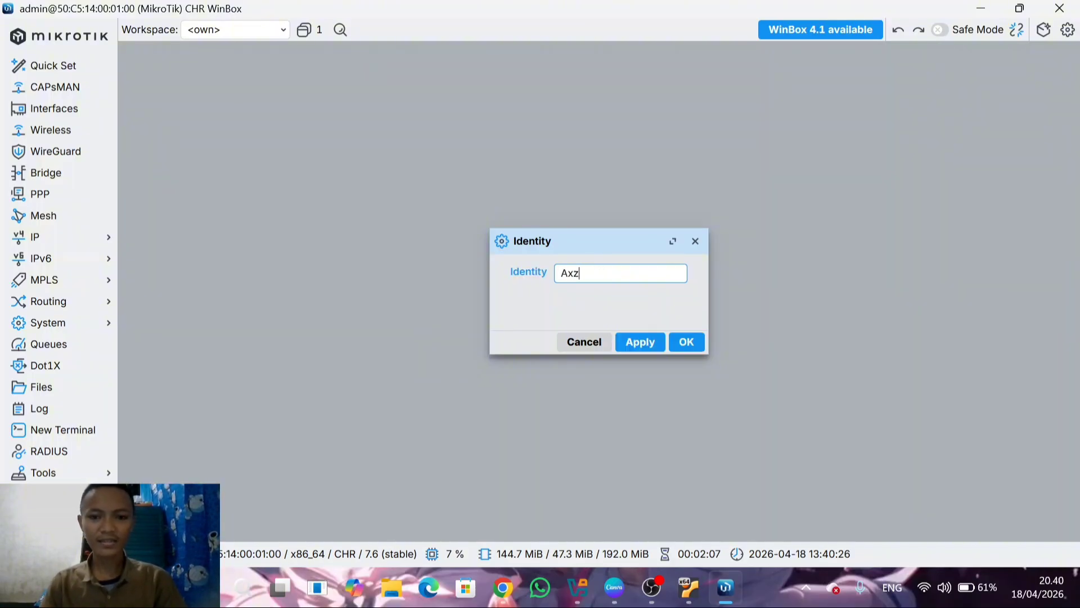
pyautogui.write('a')
pyautogui.click(641, 343)
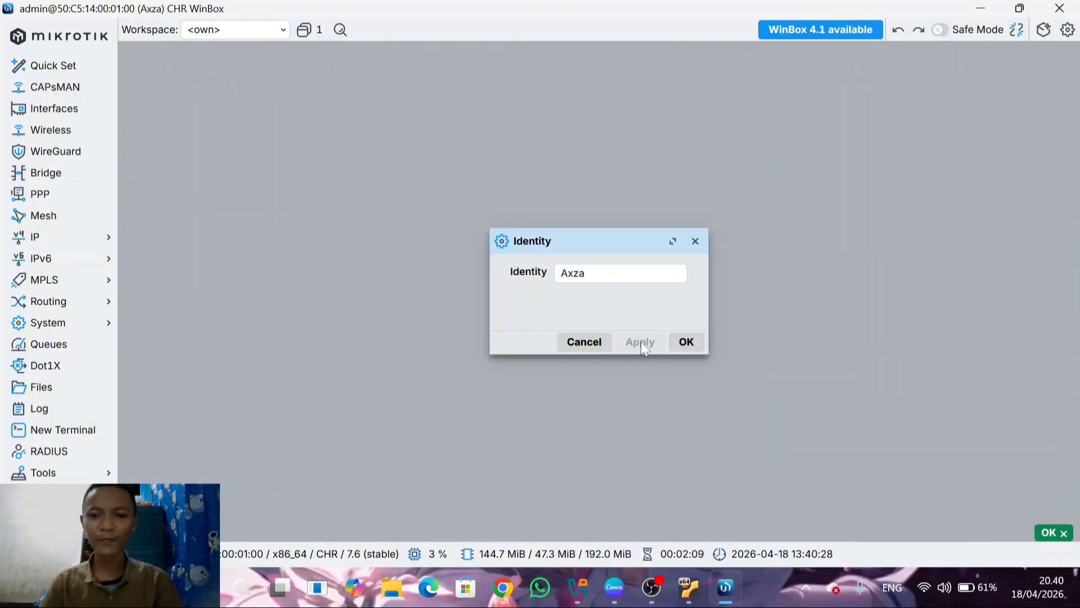
pyautogui.click(686, 342)
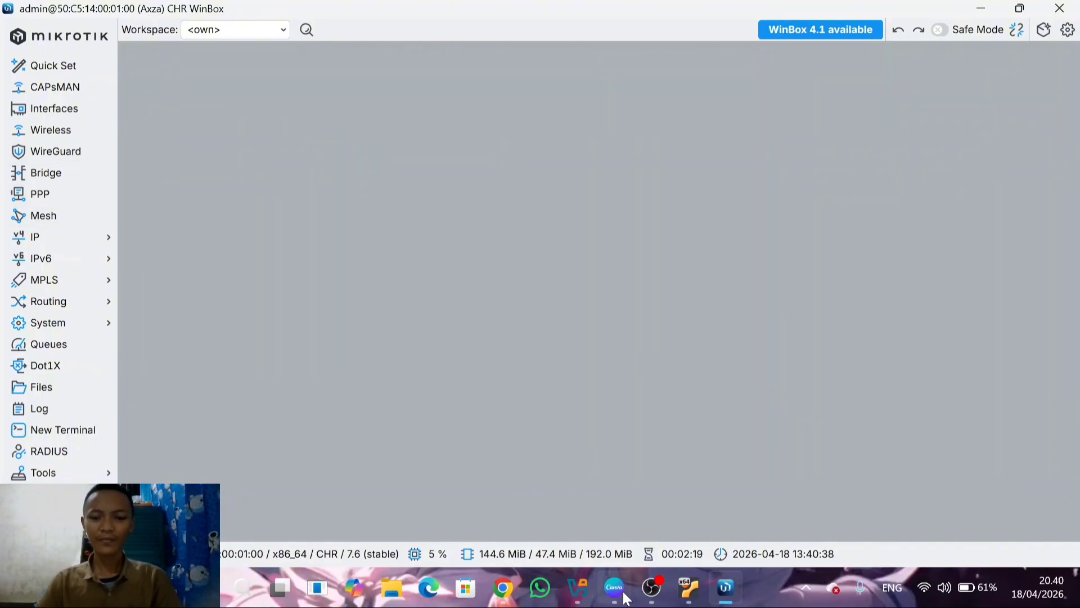
# Switch to the Canva presentation to review the IP address instructions on page 9, and return to WinBox
pyautogui.click(615, 590)
pyautogui.click(975, 483)
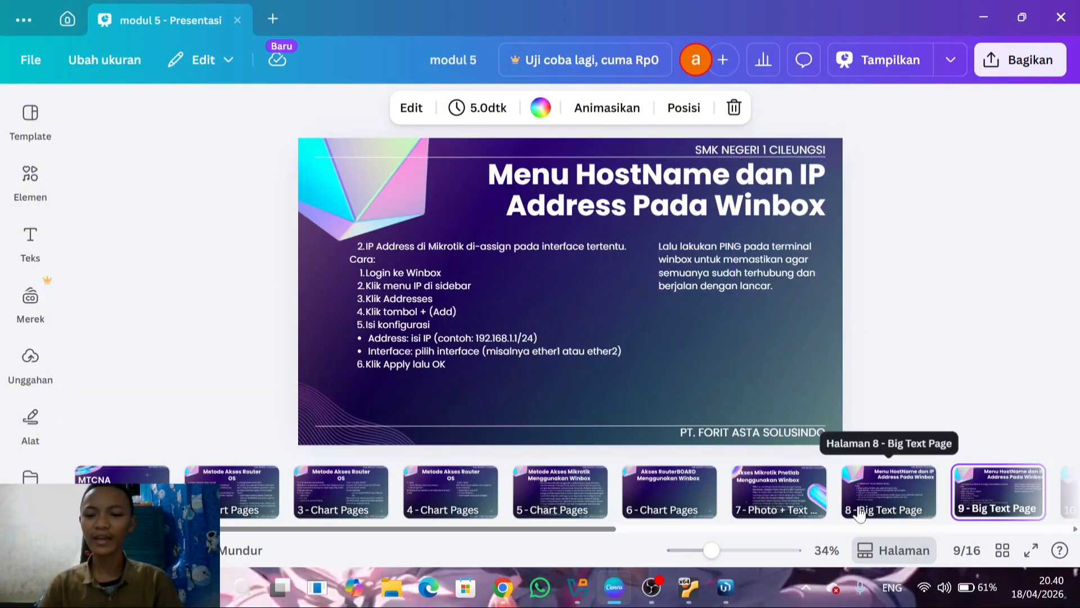
pyautogui.click(726, 587)
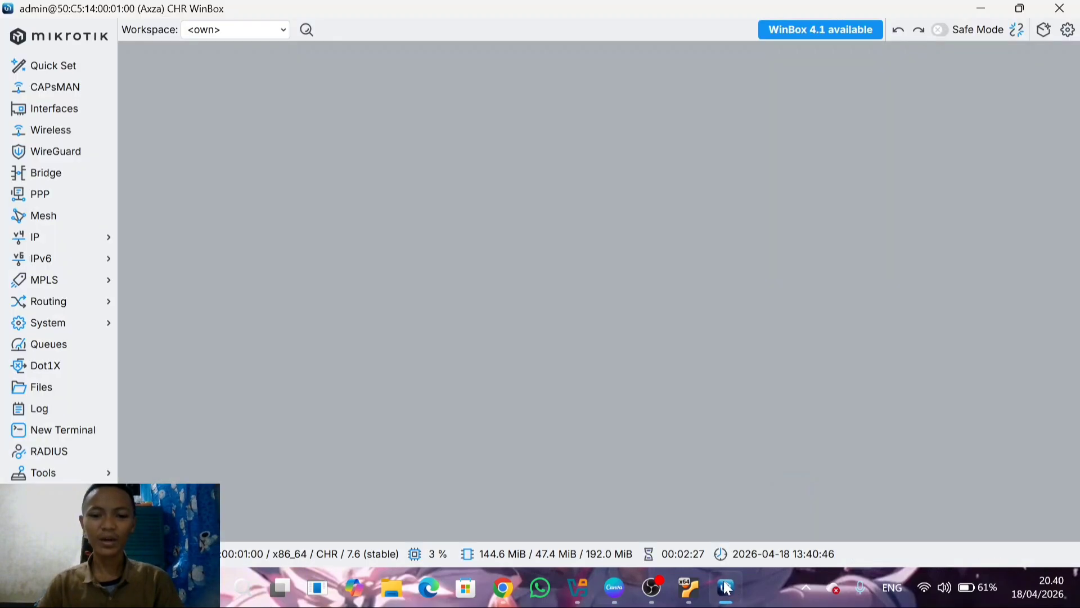
# Create a new entry in the router's IP address list with the address 192.168.35.1
pyautogui.click(73, 246)
pyautogui.click(158, 258)
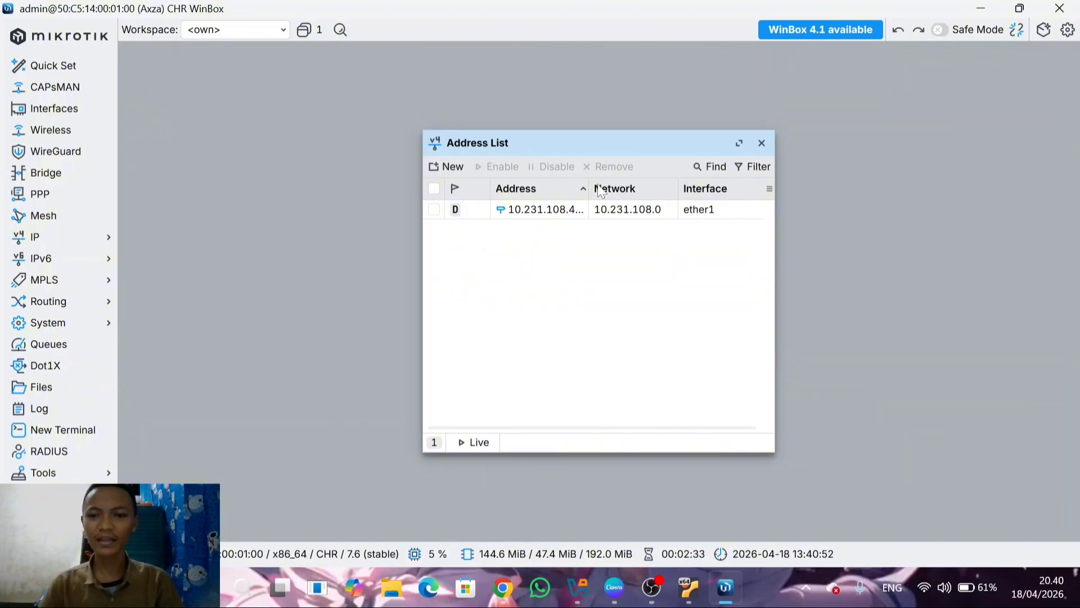
pyautogui.click(442, 171)
pyautogui.click(563, 299)
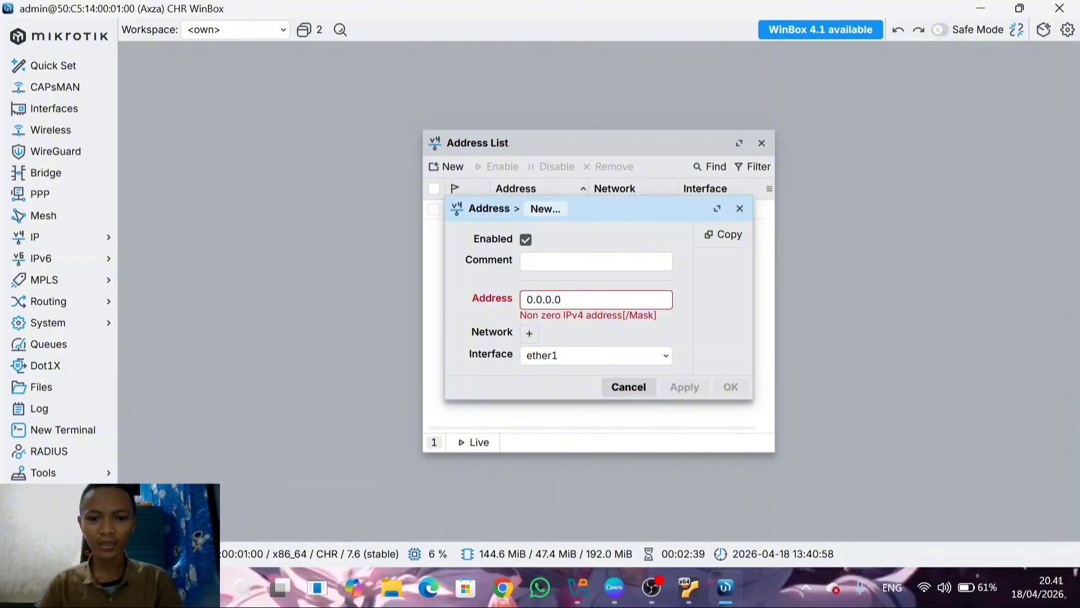
pyautogui.press('BackSpace')
pyautogui.press('BackSpace')
pyautogui.press('BackSpace')
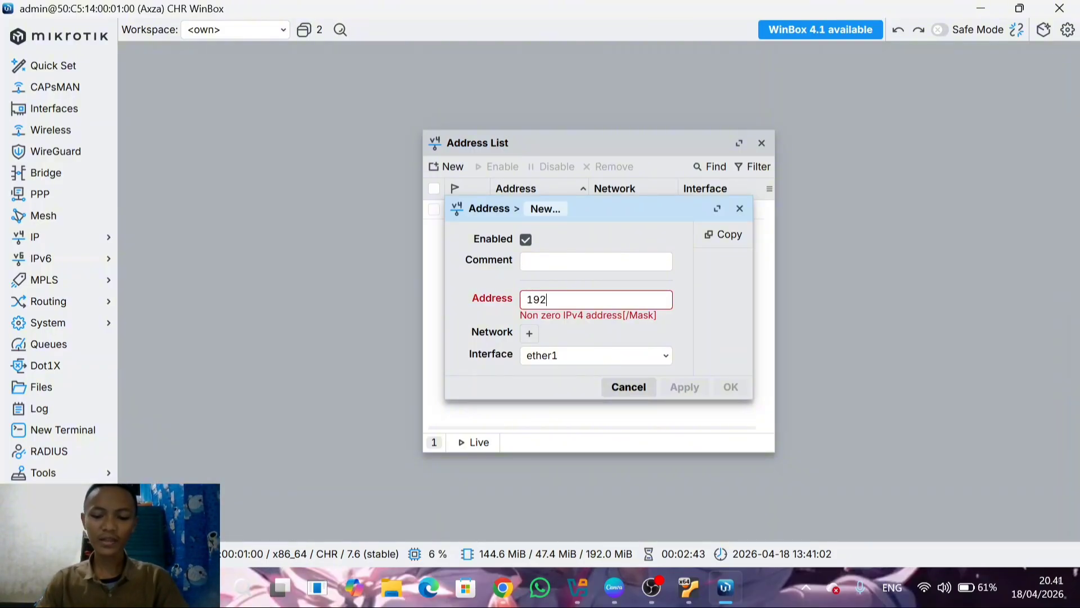
pyautogui.write('192.168')
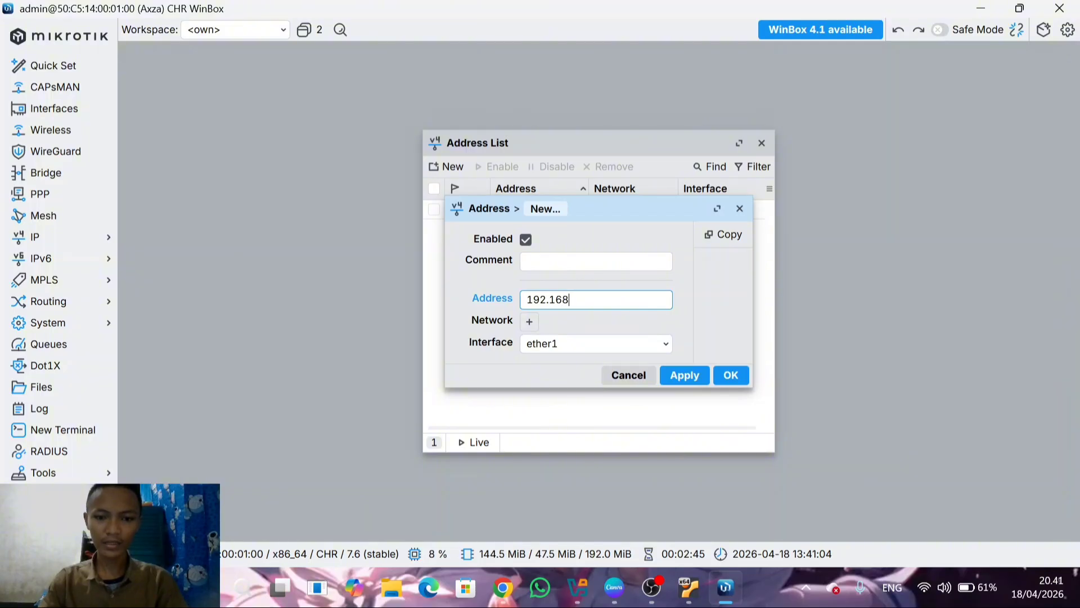
pyautogui.write('.3')
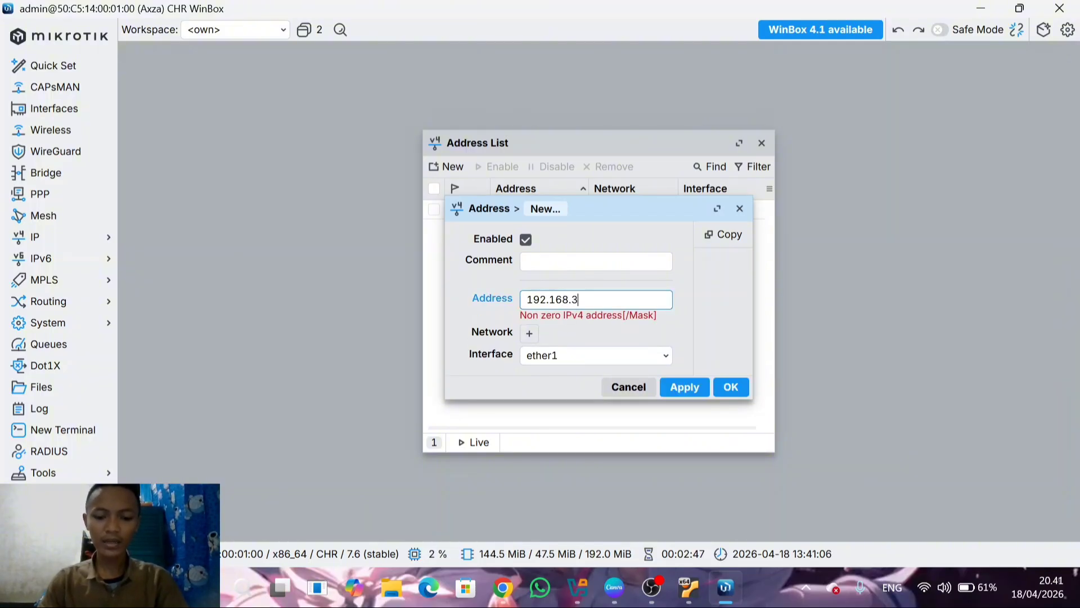
pyautogui.write('5.1')
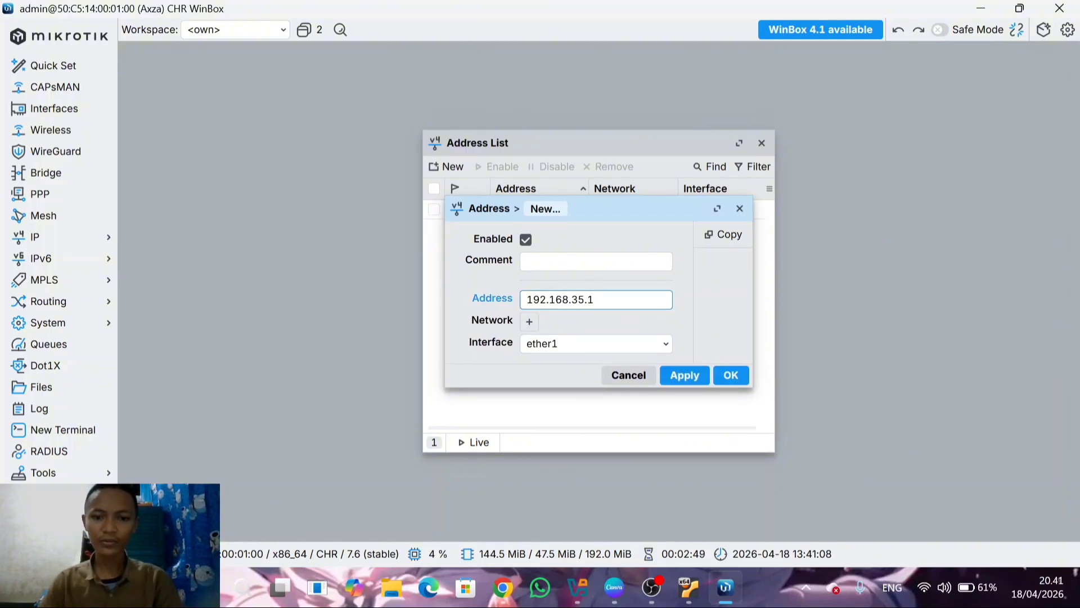
# Assign the new address entry to interface ether2, then apply and close it
pyautogui.click(647, 346)
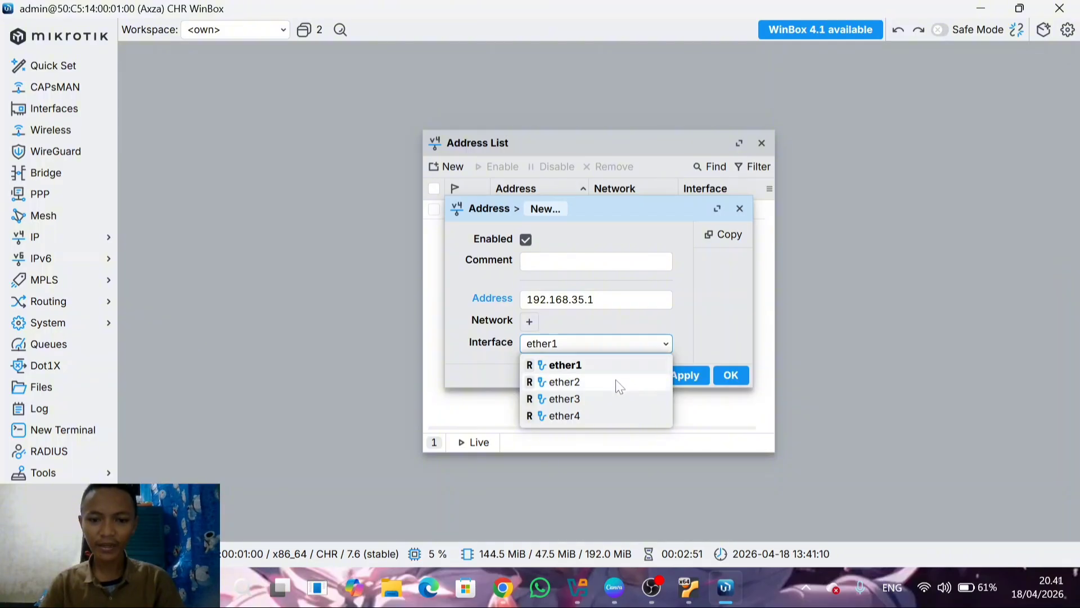
pyautogui.click(608, 381)
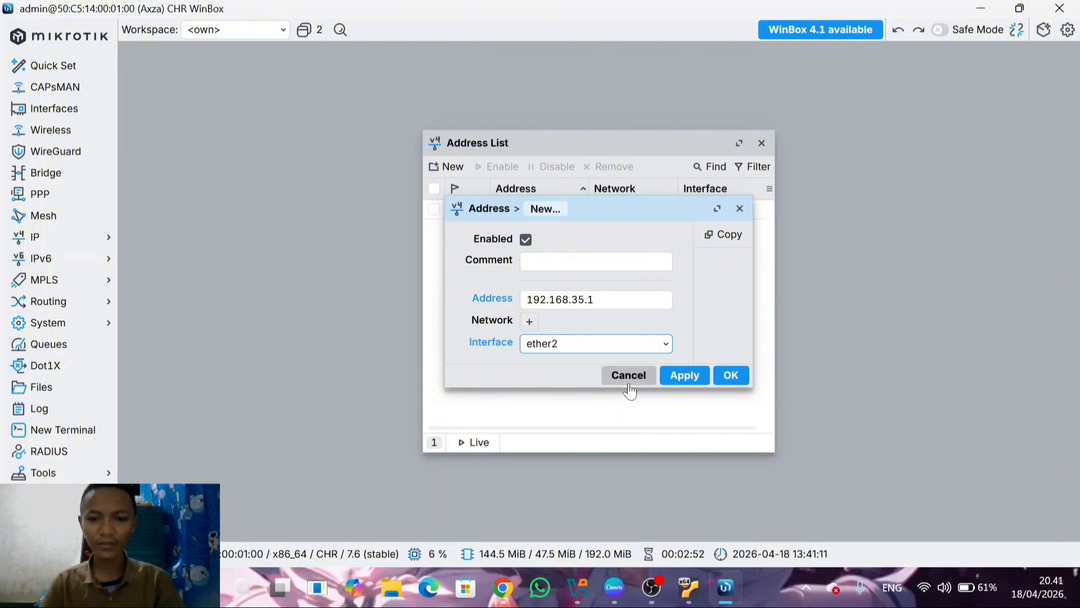
pyautogui.click(687, 376)
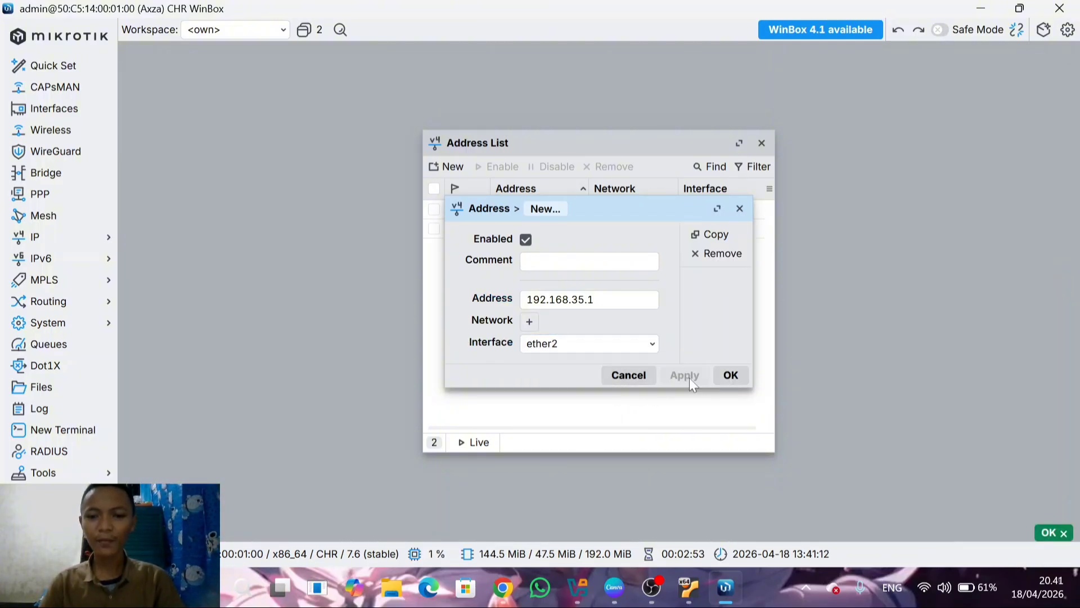
pyautogui.click(734, 378)
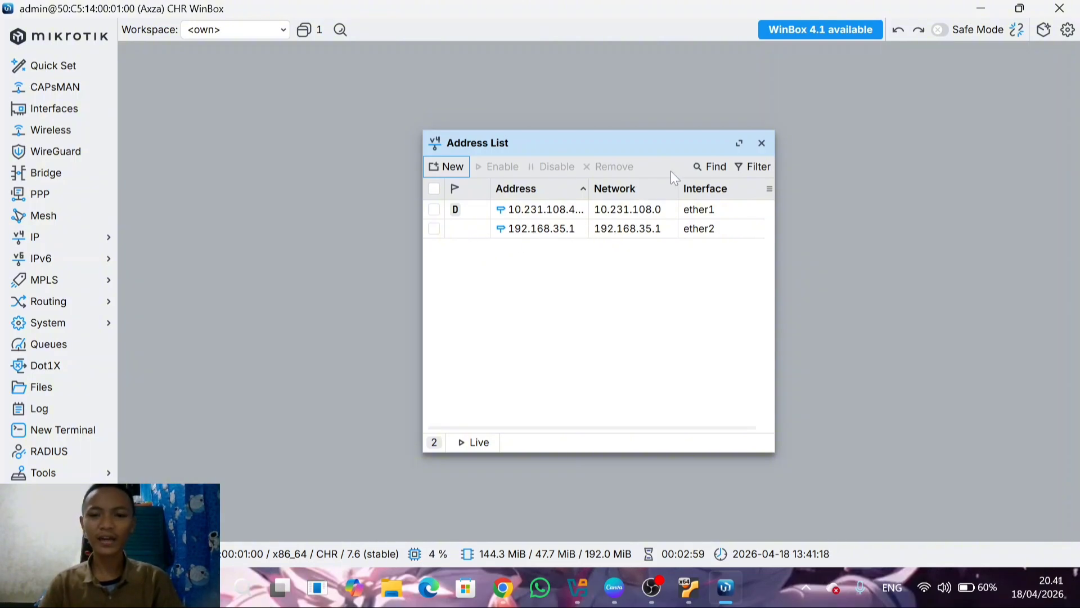
# Open a new router terminal, arrange it beside the Address List window, and skip its password change prompt
pyautogui.moveTo(599, 145); pyautogui.dragTo(436, 91)
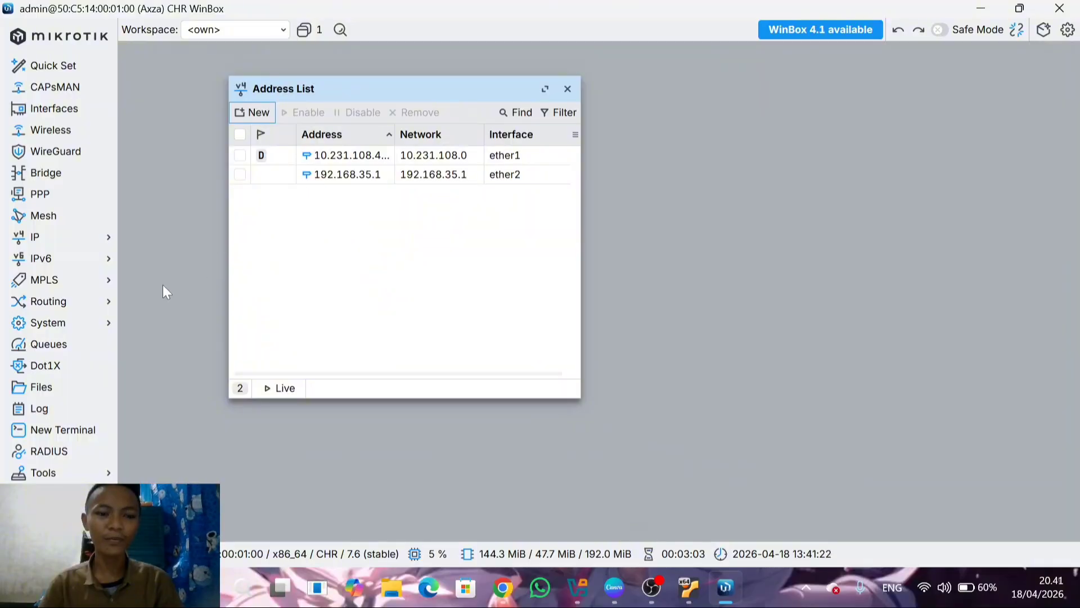
pyautogui.click(65, 430)
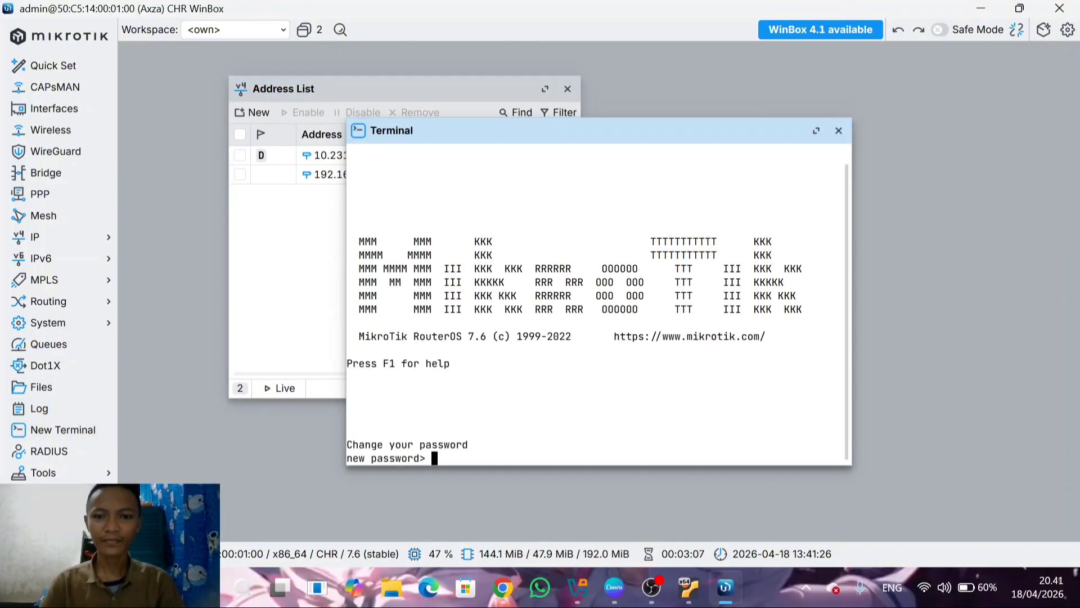
pyautogui.moveTo(607, 129); pyautogui.dragTo(781, 97)
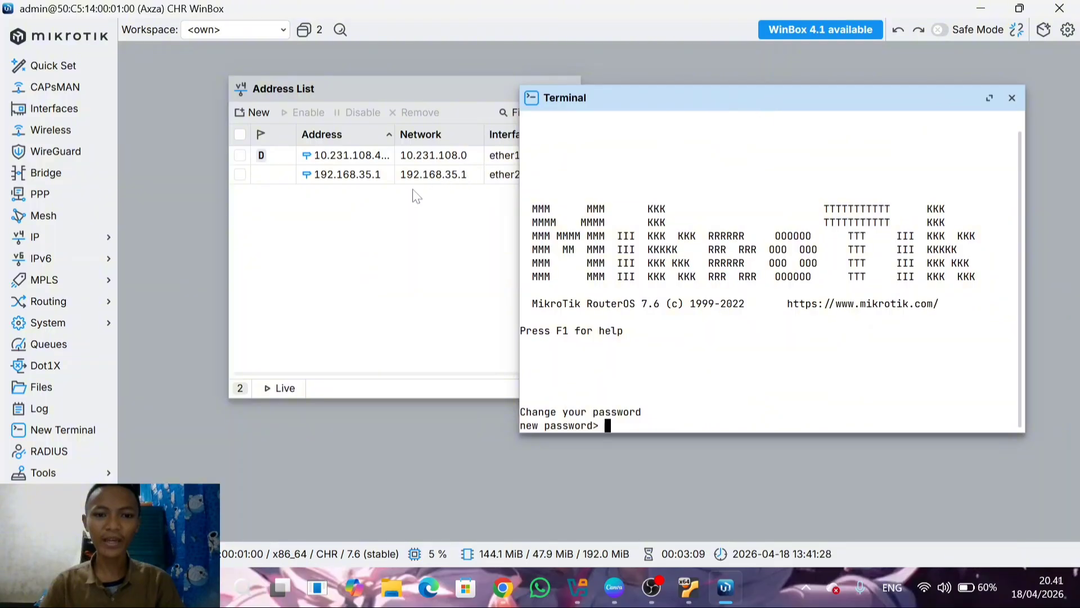
pyautogui.moveTo(405, 101); pyautogui.dragTo(351, 91)
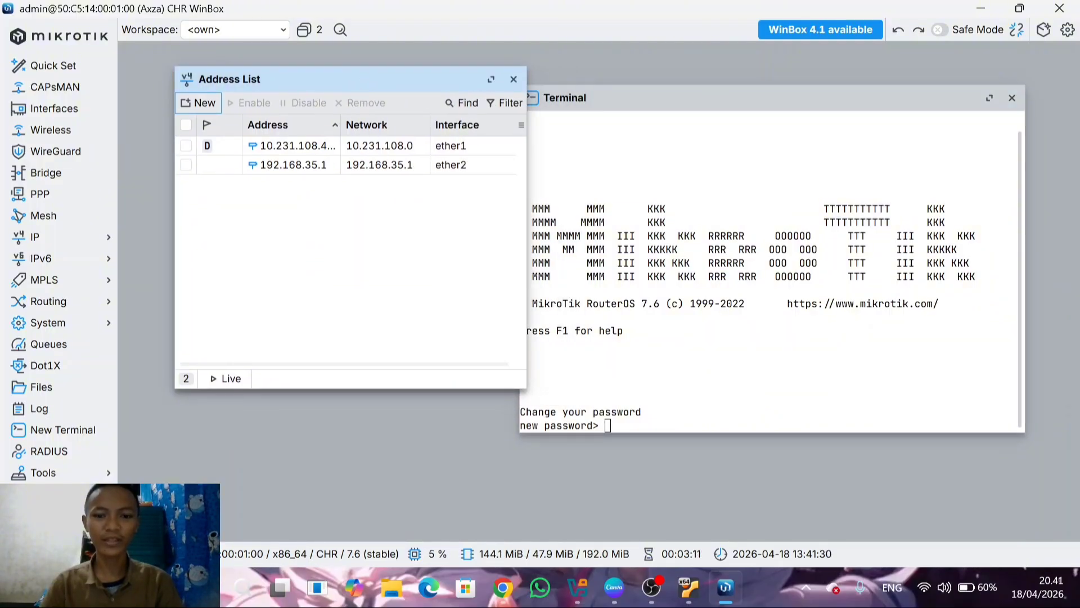
pyautogui.click(728, 103)
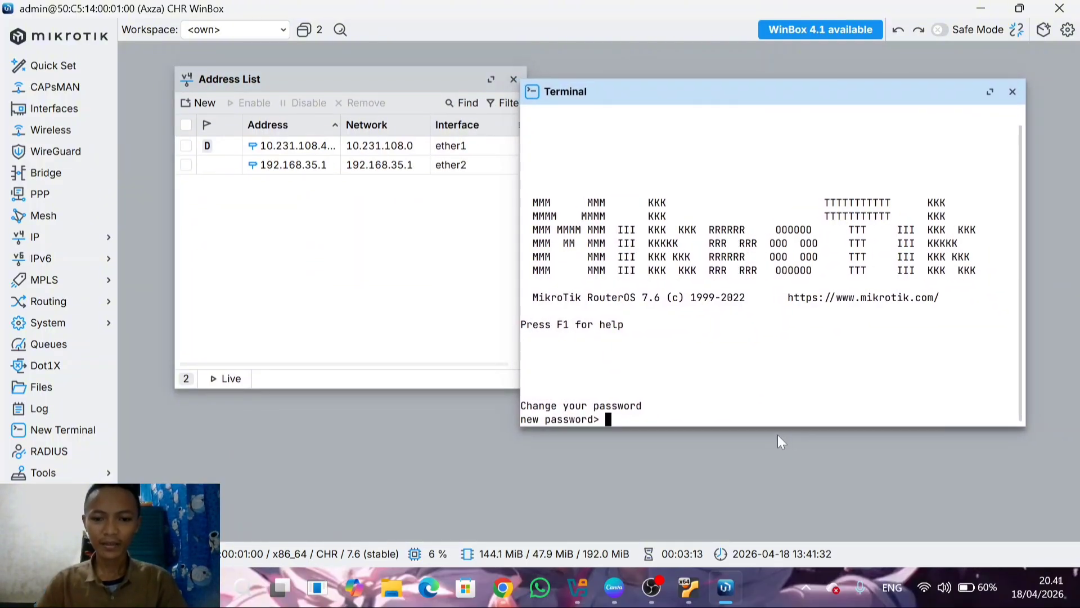
pyautogui.press('Return')
# Ping 192.168.35.1 from the router terminal to test connectivity, and stop the ping after a dozen or so replies
pyautogui.write('p')
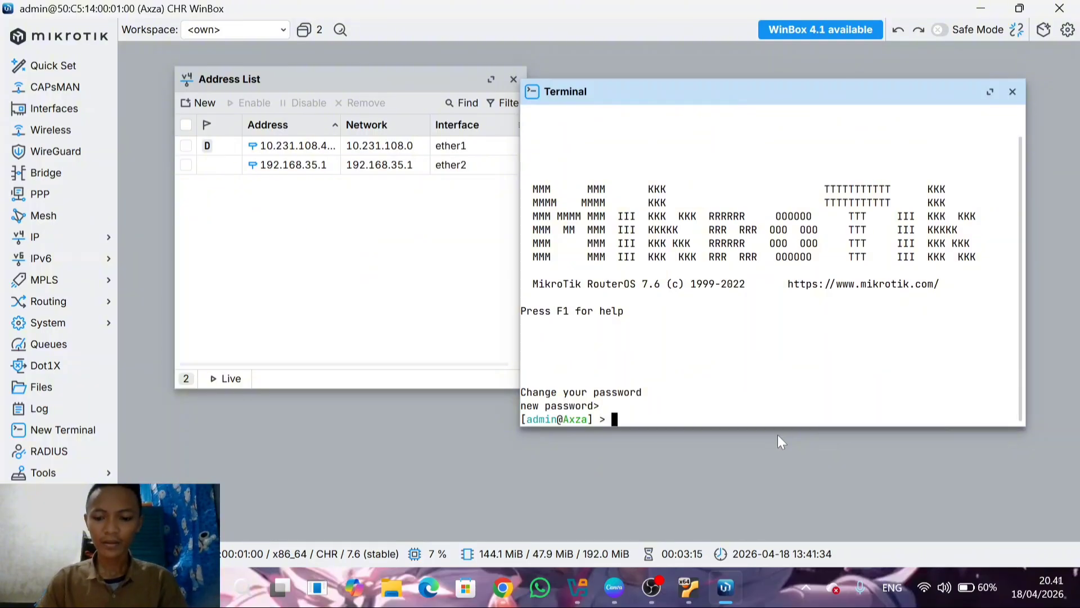
pyautogui.write('ing ')
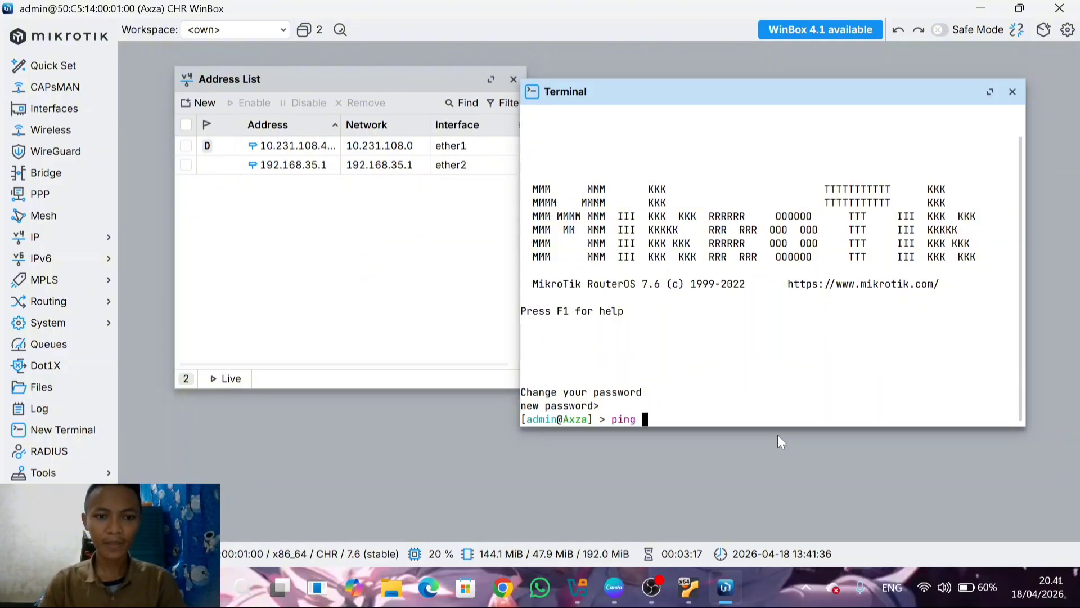
pyautogui.write('192.1')
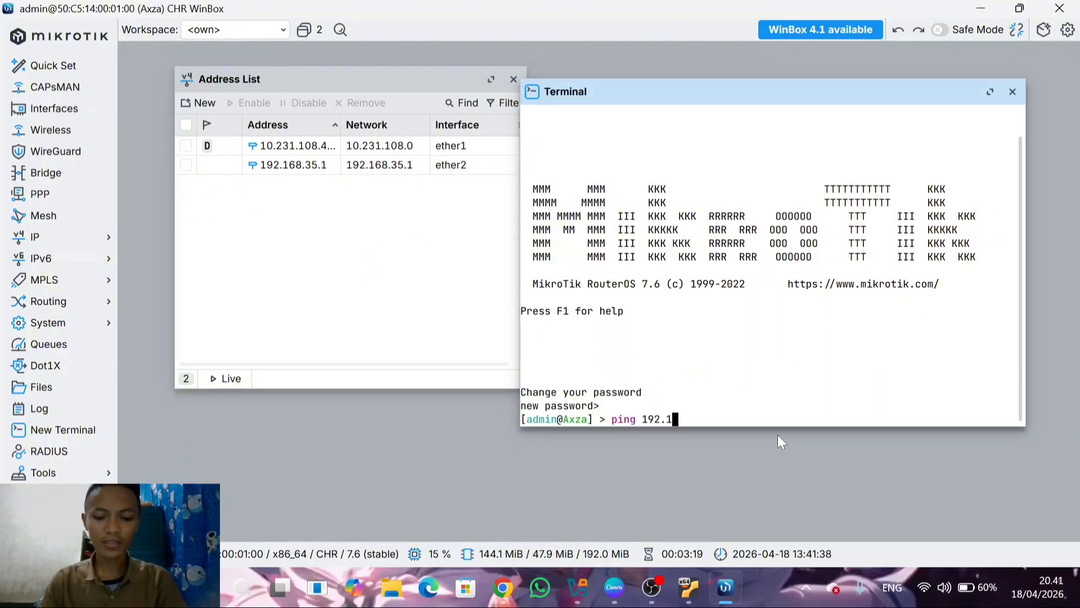
pyautogui.write('68.')
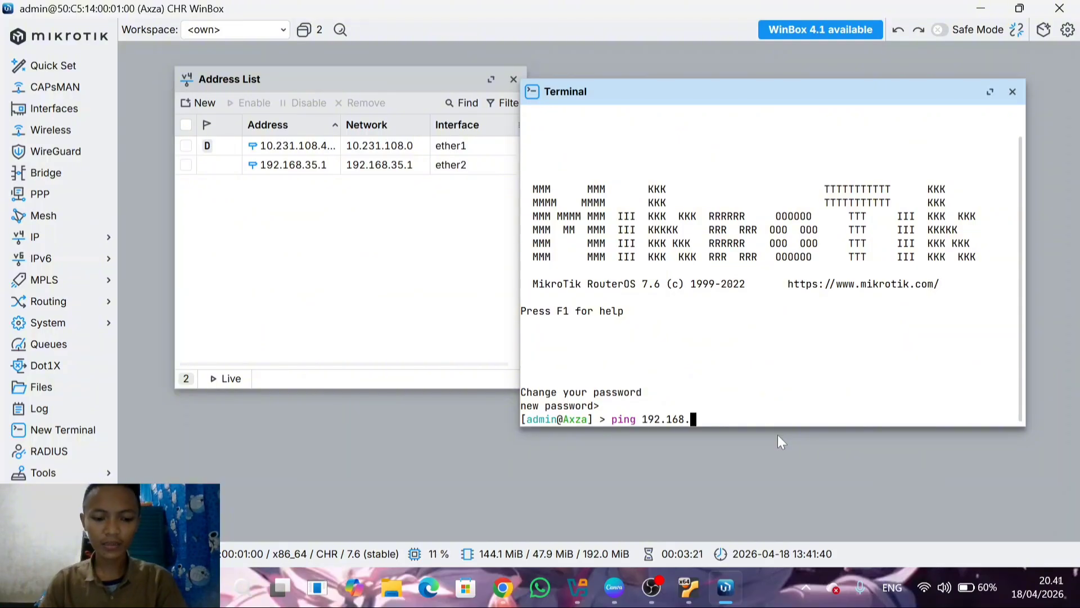
pyautogui.write('35.1')
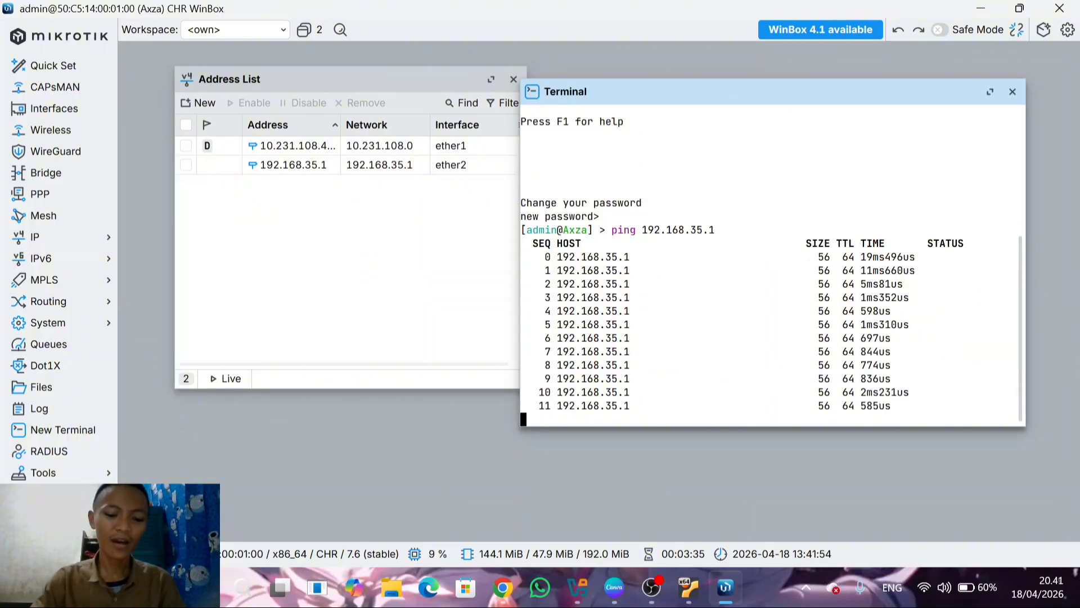
pyautogui.hotkey('ctrl', 'c')
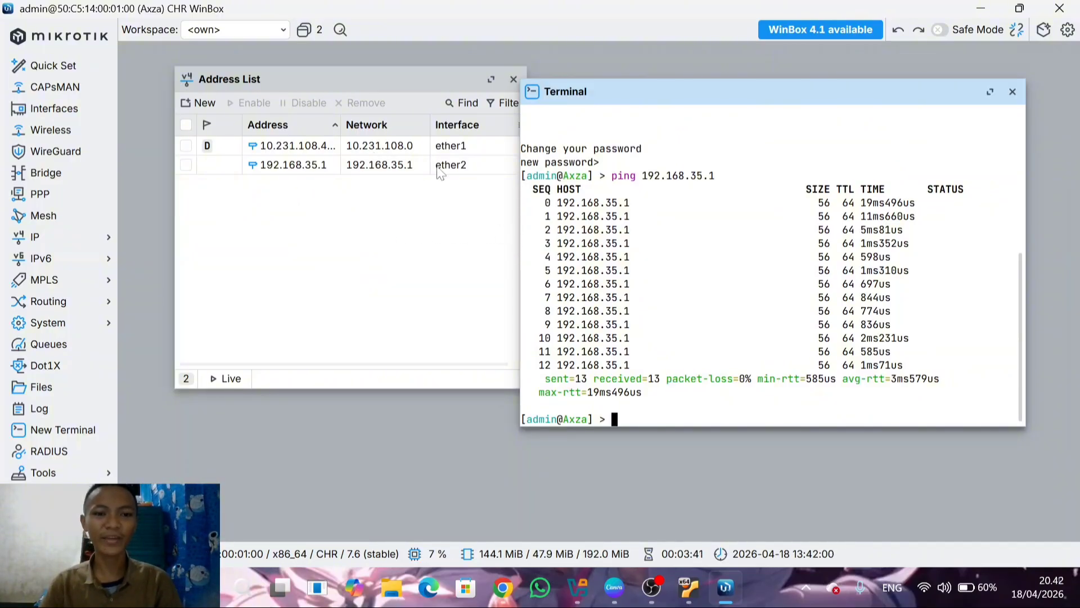
# Close the Terminal and Address List windows
pyautogui.click(1012, 91)
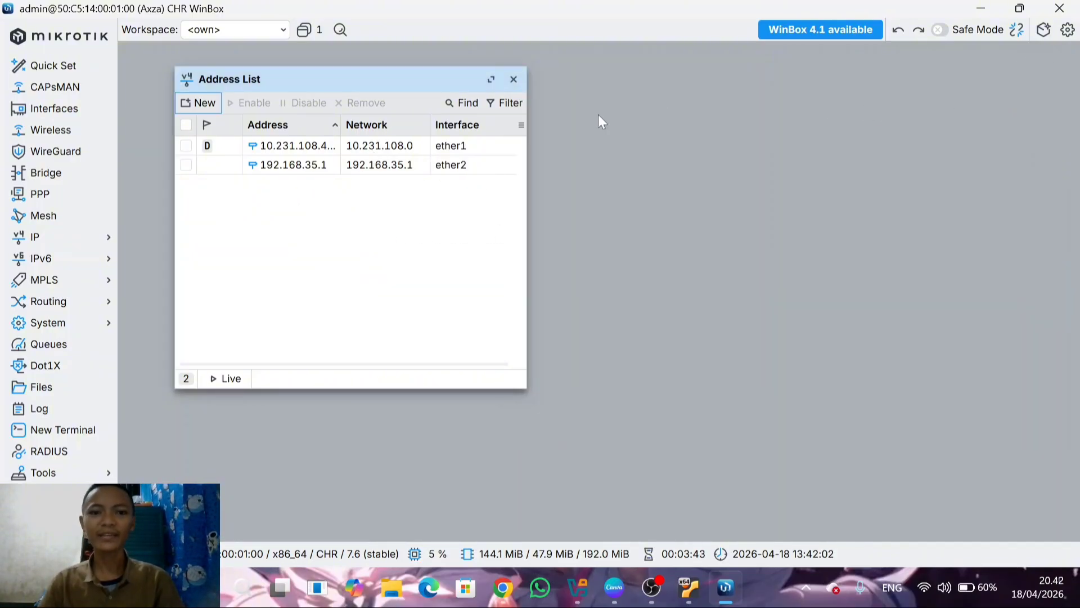
pyautogui.click(513, 78)
# Switch to the Canva presentation, show it full screen and advance from page 9 to the slide introducing the WinBox interface
pyautogui.click(981, 9)
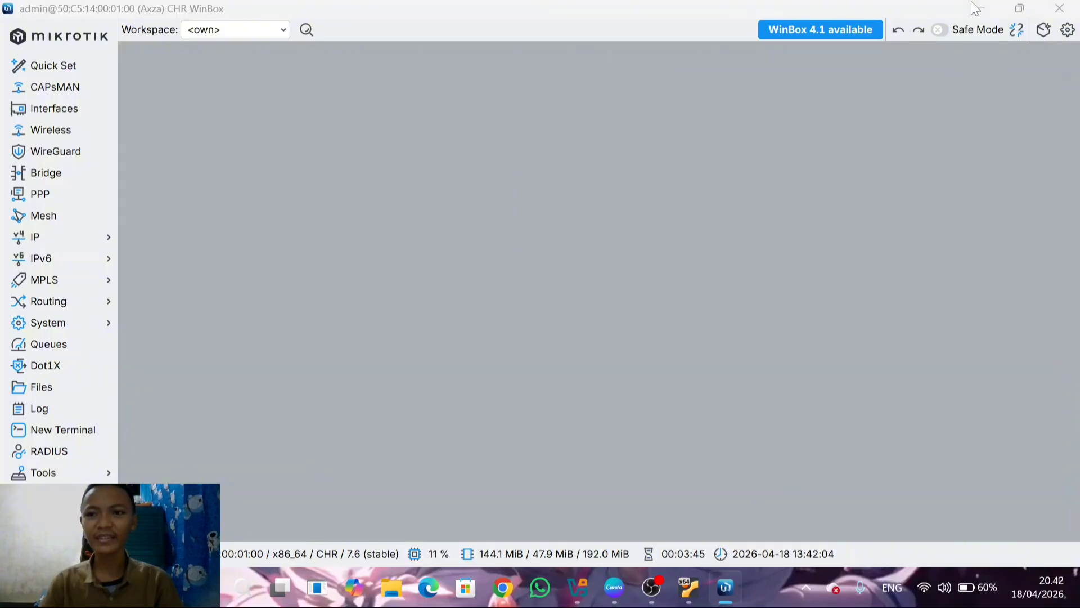
pyautogui.click(1031, 550)
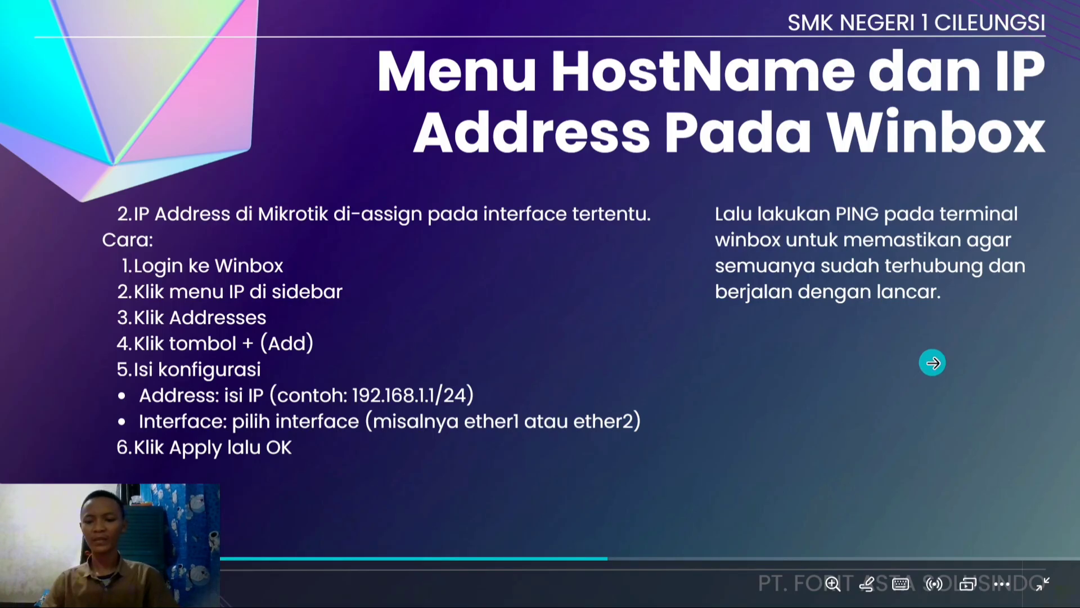
pyautogui.click(932, 363)
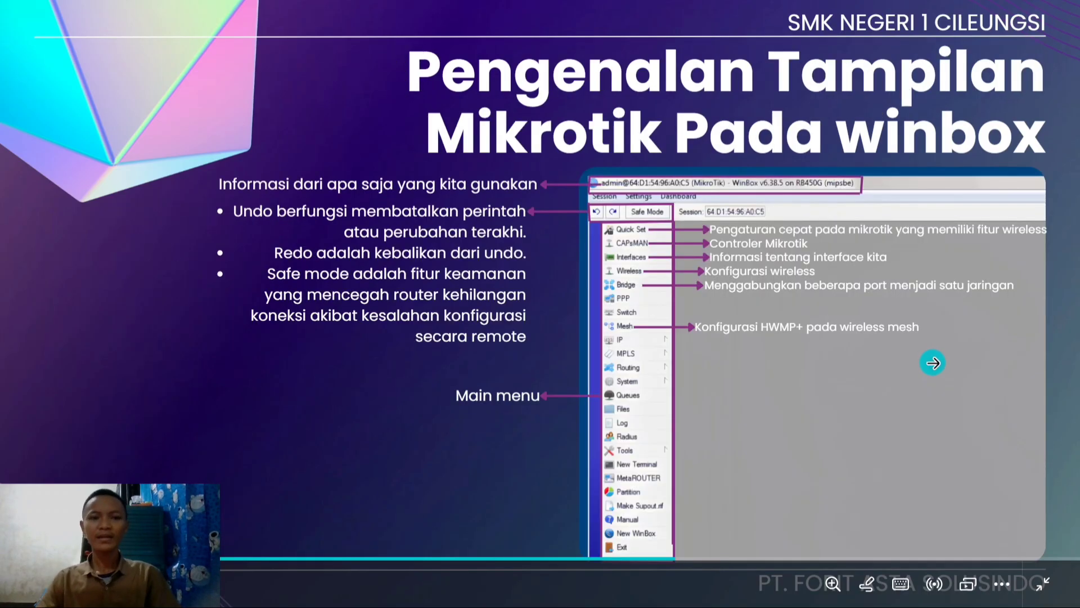